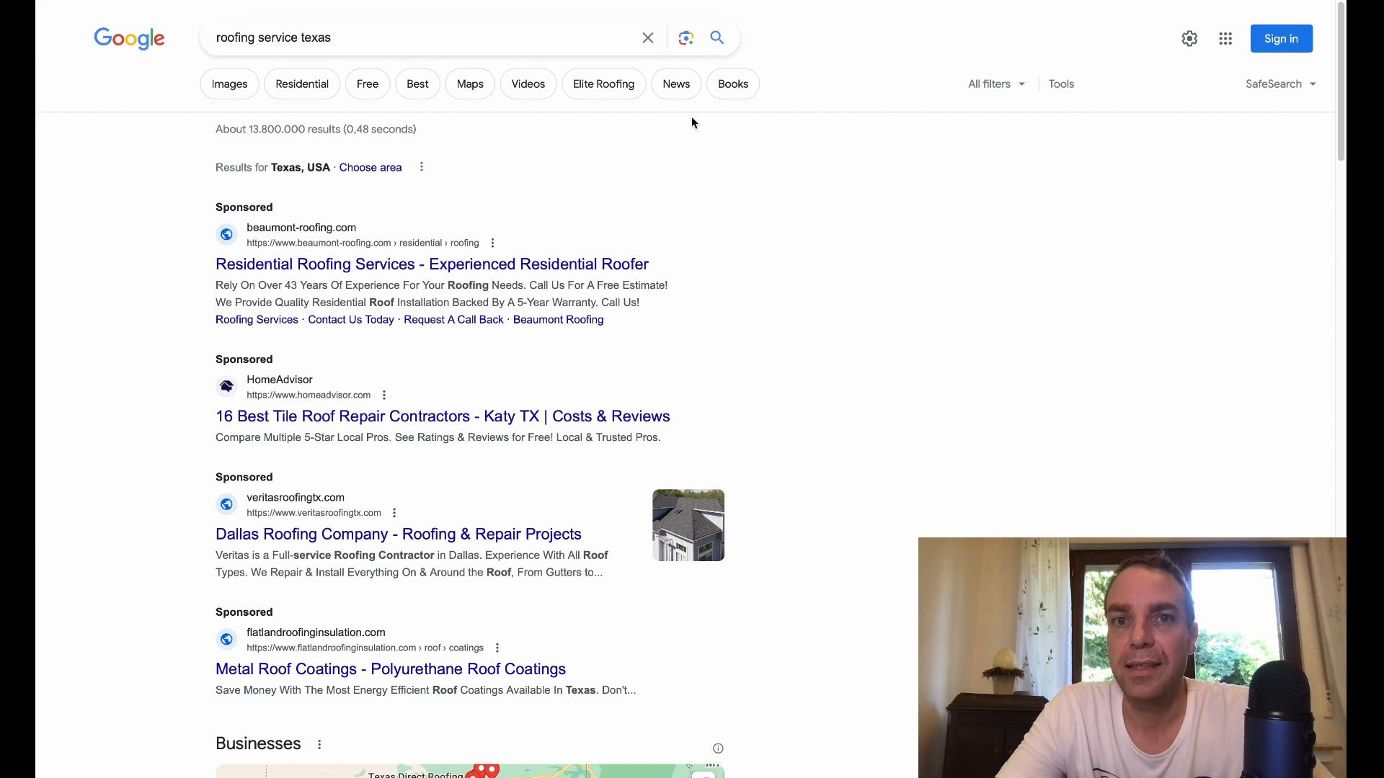
# Step: Examine the sponsored, local business and organic listings on the first results page for "roofing service texas"
pyautogui.scroll(-1, 1034, 261)
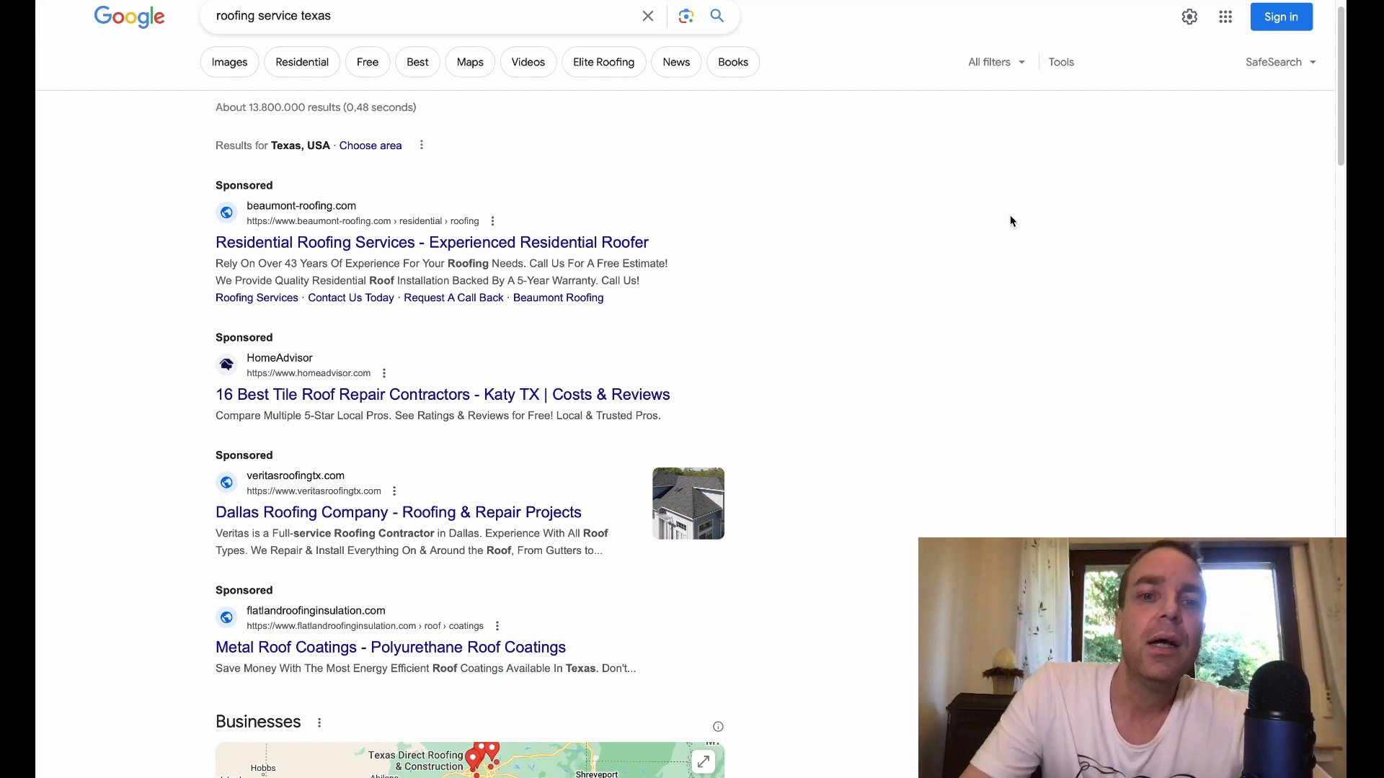
pyautogui.scroll(-5, 1046, 283)
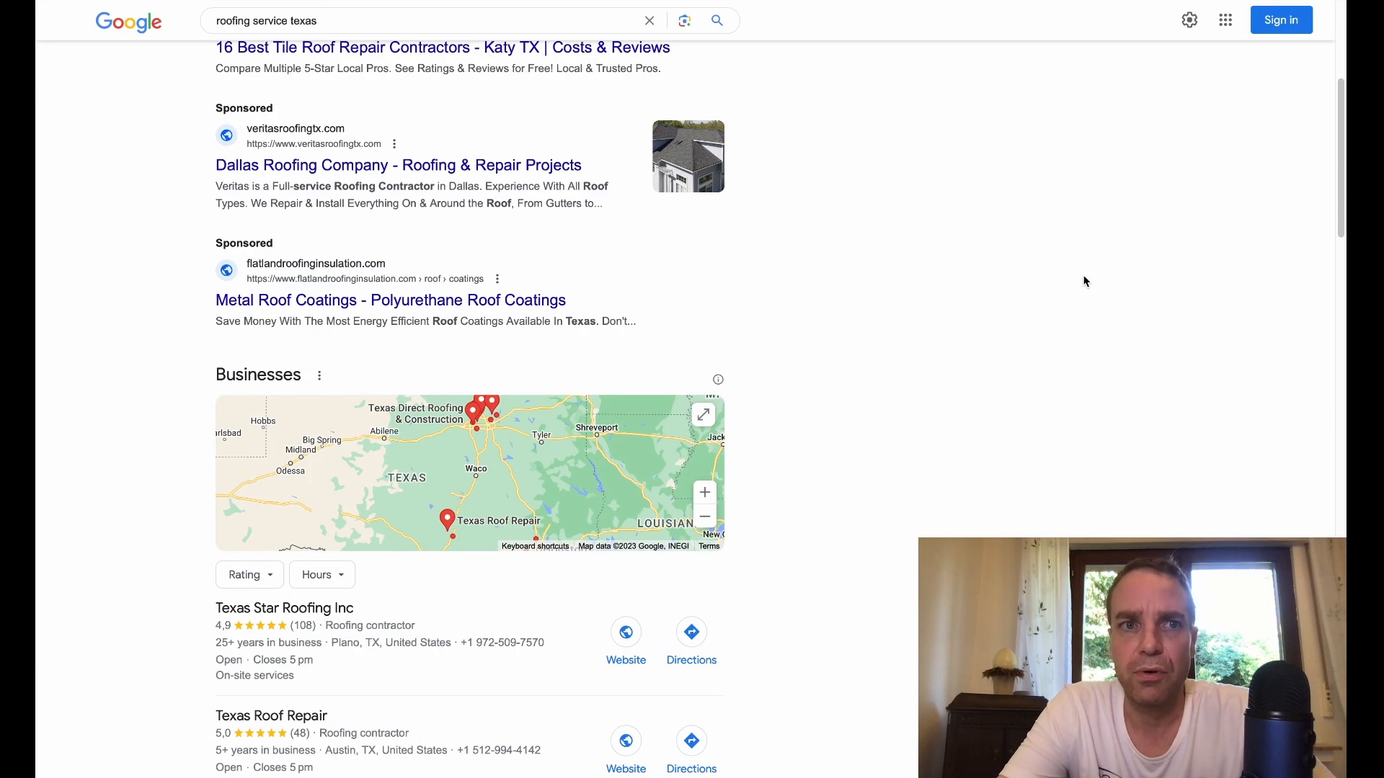
pyautogui.scroll(-10, 1087, 279)
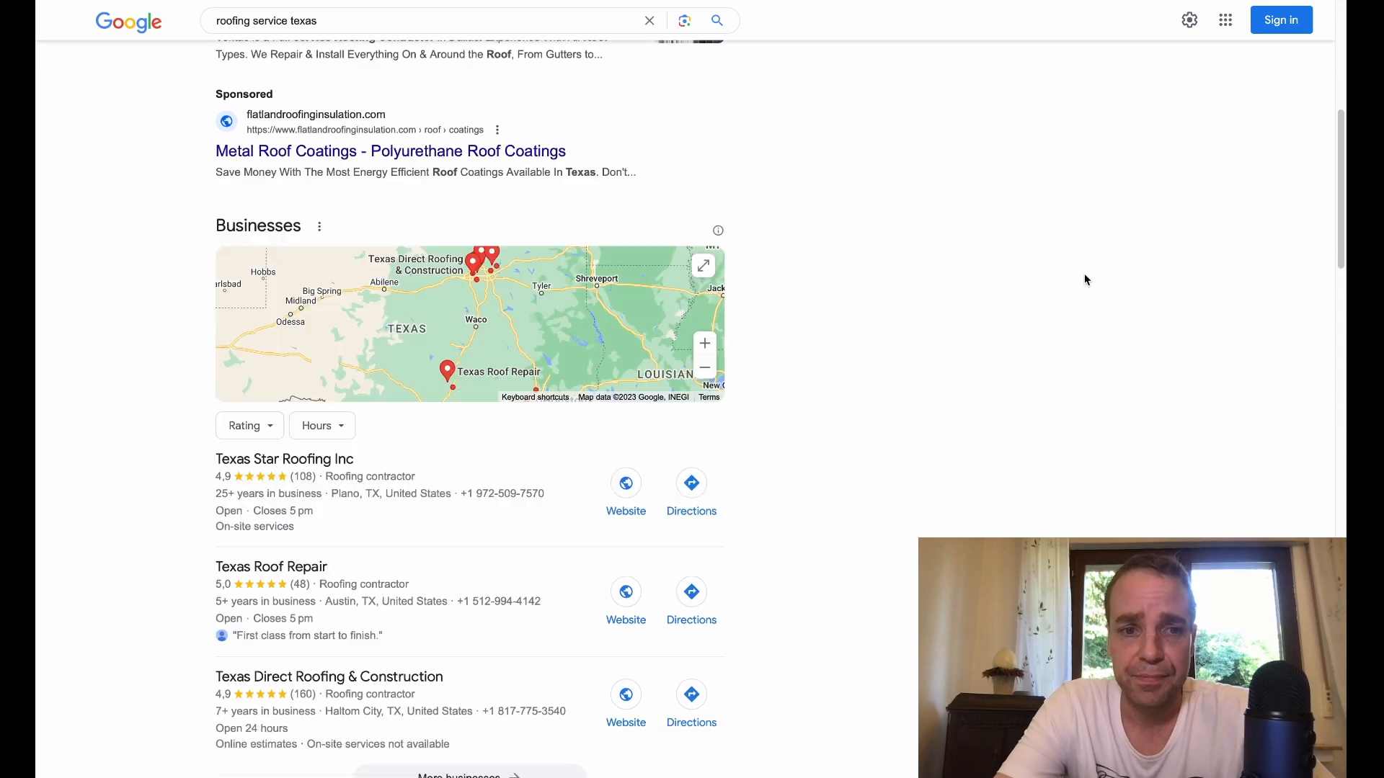
pyautogui.scroll(-5, 1087, 281)
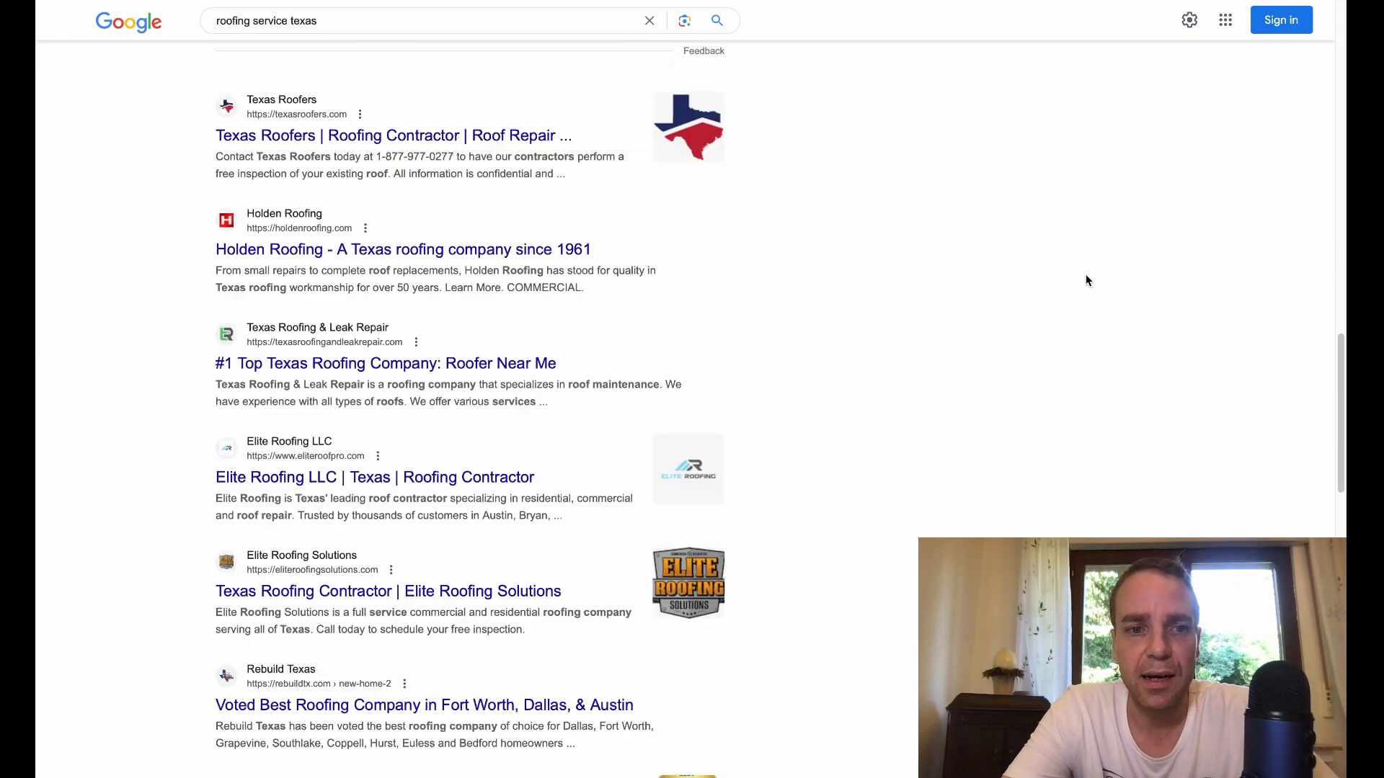
pyautogui.scroll(-11, 1087, 281)
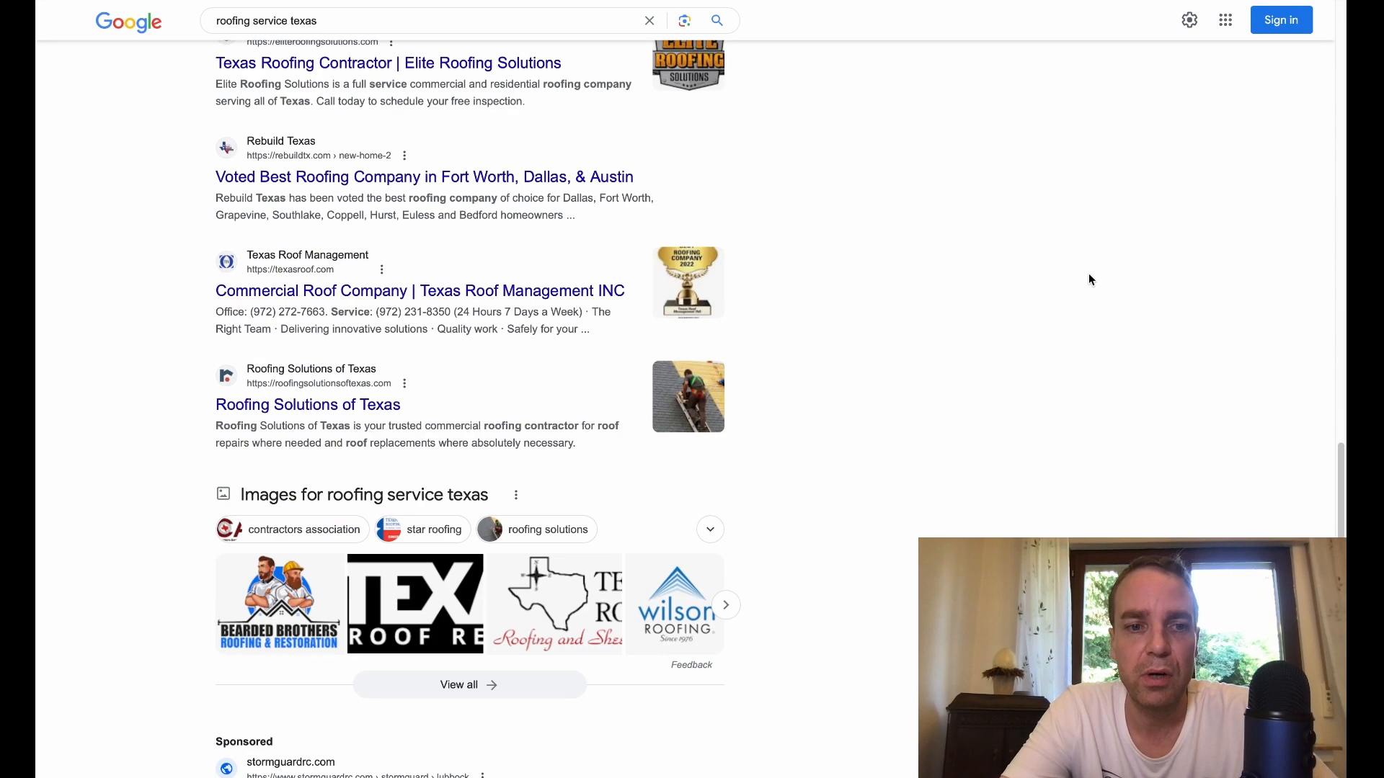
pyautogui.scroll(-5, 1092, 277)
pyautogui.scroll(20, 1092, 278)
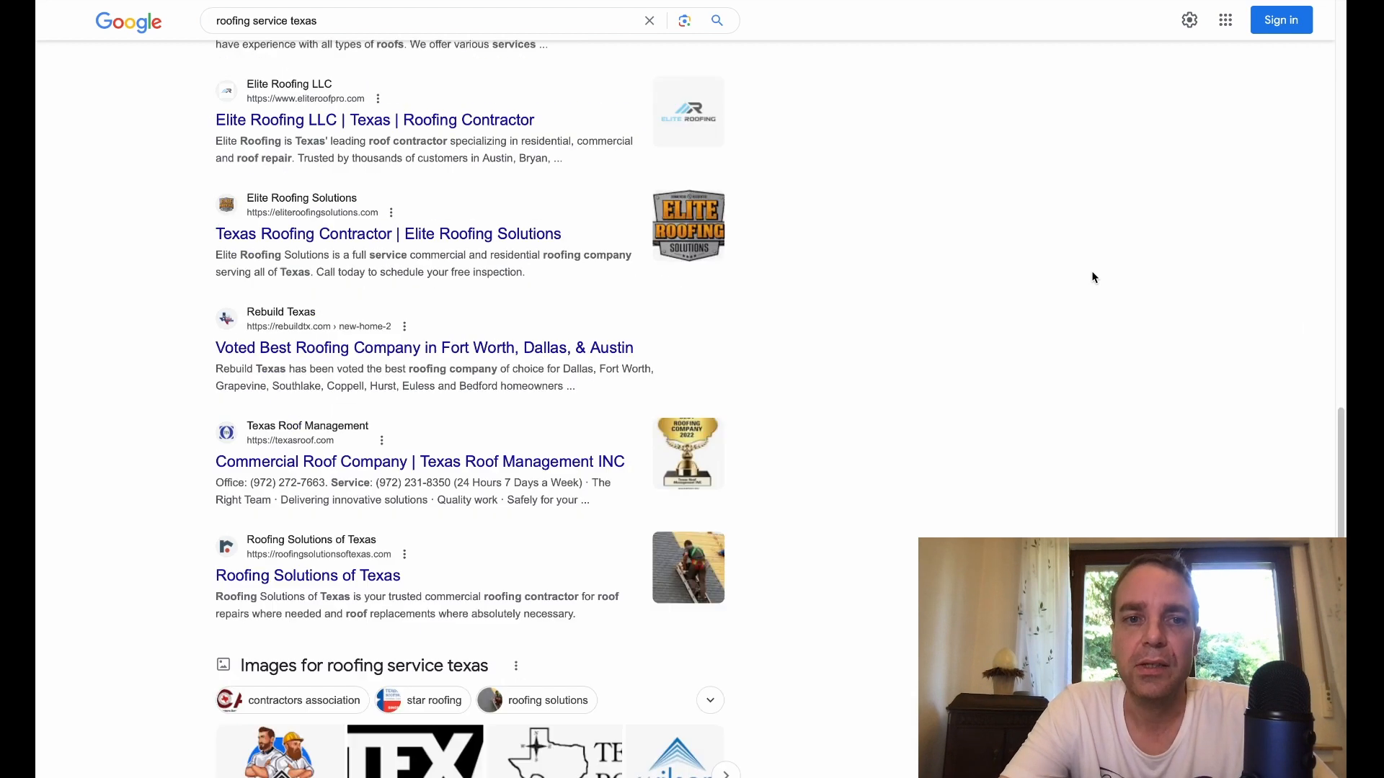
pyautogui.scroll(7, 1093, 278)
pyautogui.scroll(-12, 1208, 336)
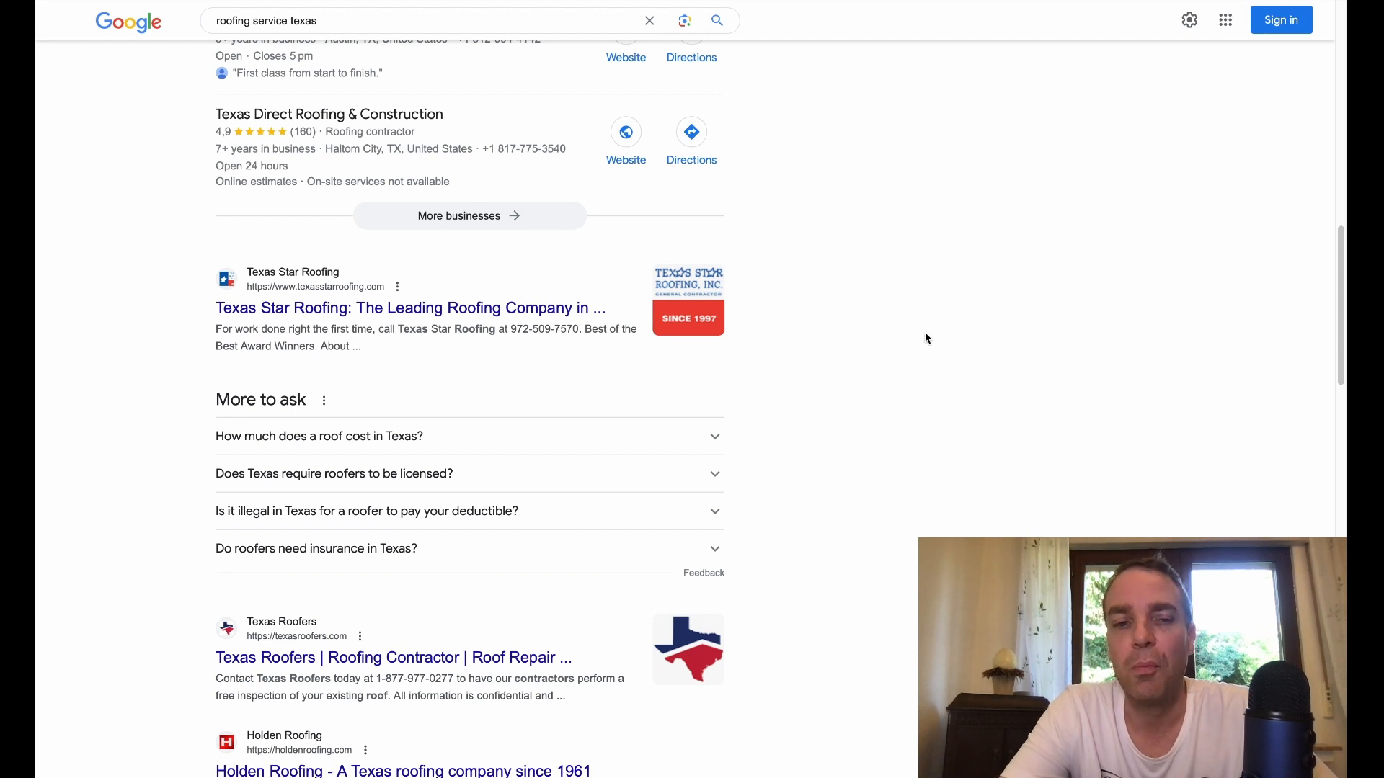
pyautogui.scroll(-6, 927, 333)
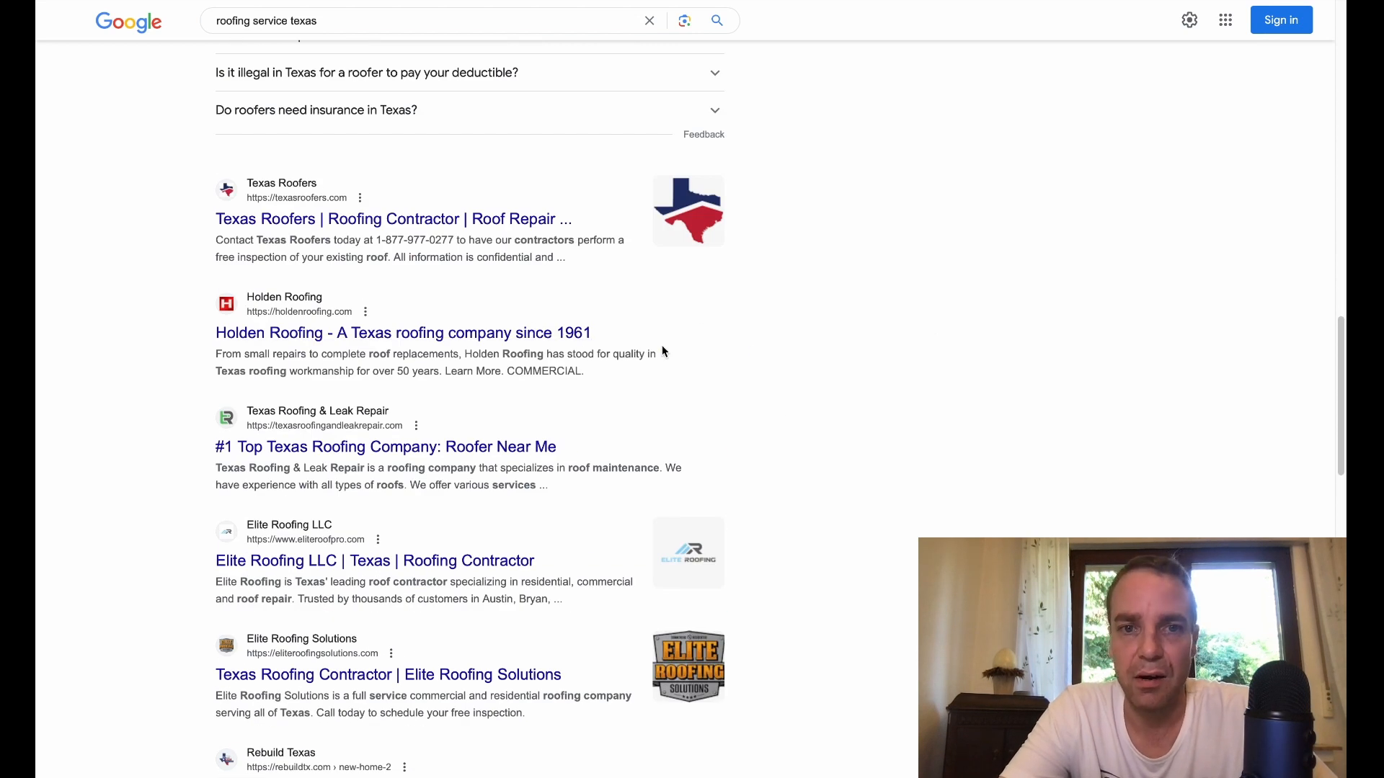
pyautogui.scroll(-2, 927, 312)
pyautogui.scroll(-19, 927, 311)
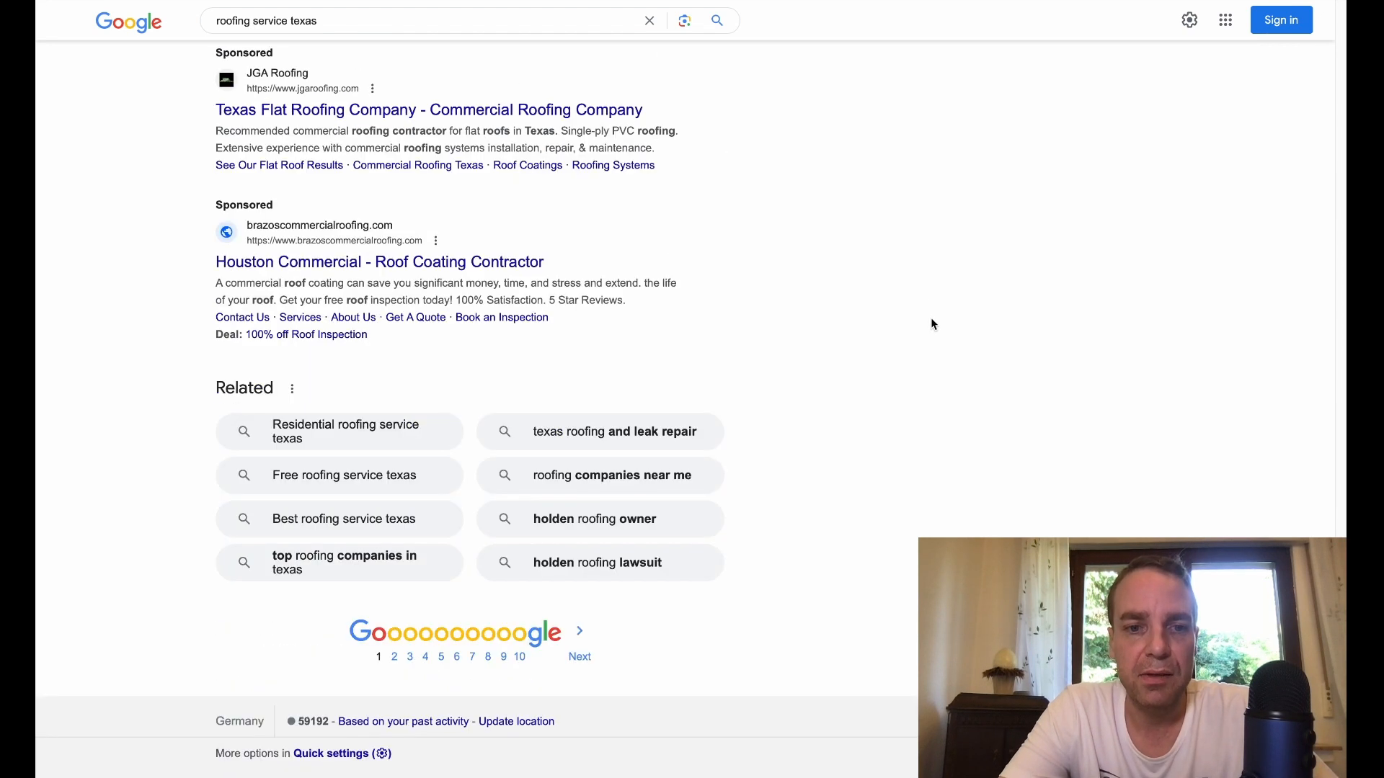
# Step: Open the Texas Signature Roofing listing from the second results page in a new tab and look through its homepage
pyautogui.click(394, 657)
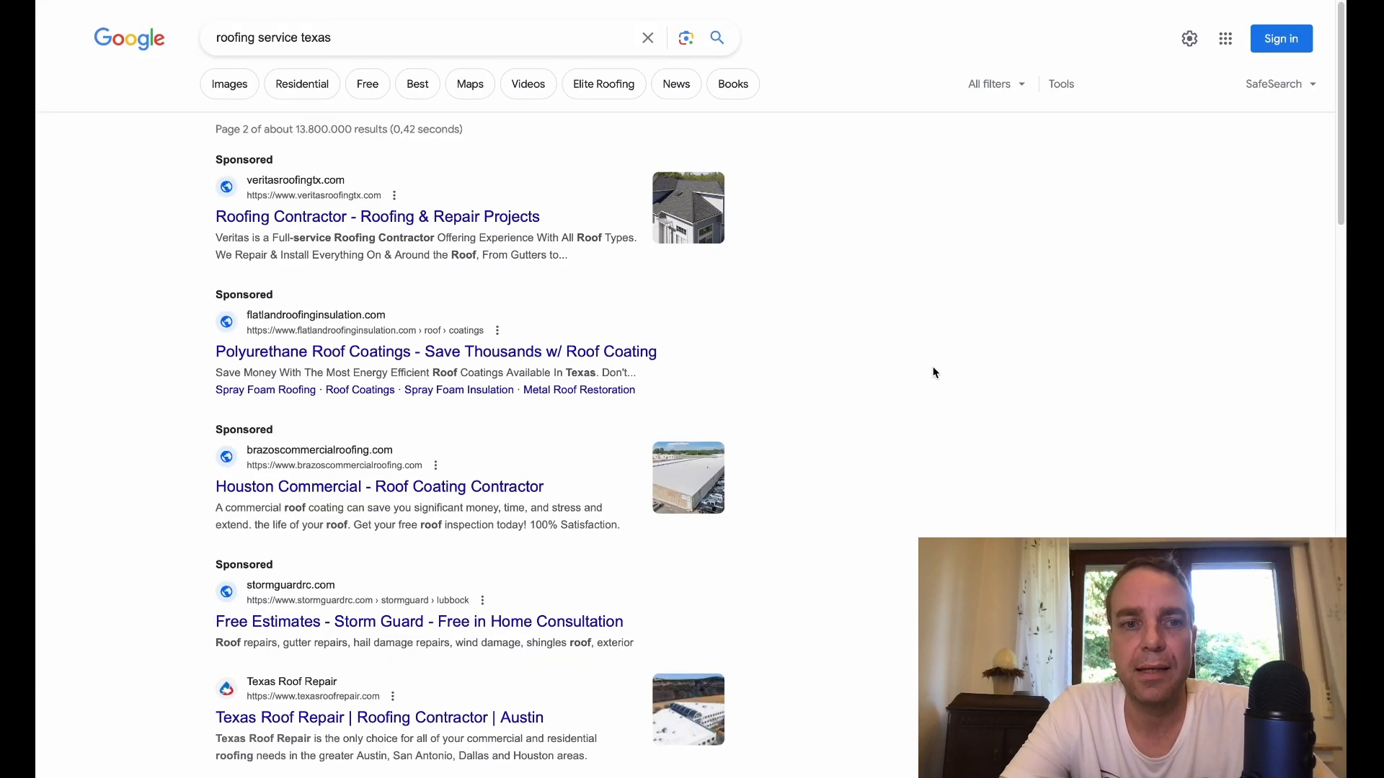
pyautogui.scroll(-2, 933, 371)
pyautogui.scroll(-3, 936, 371)
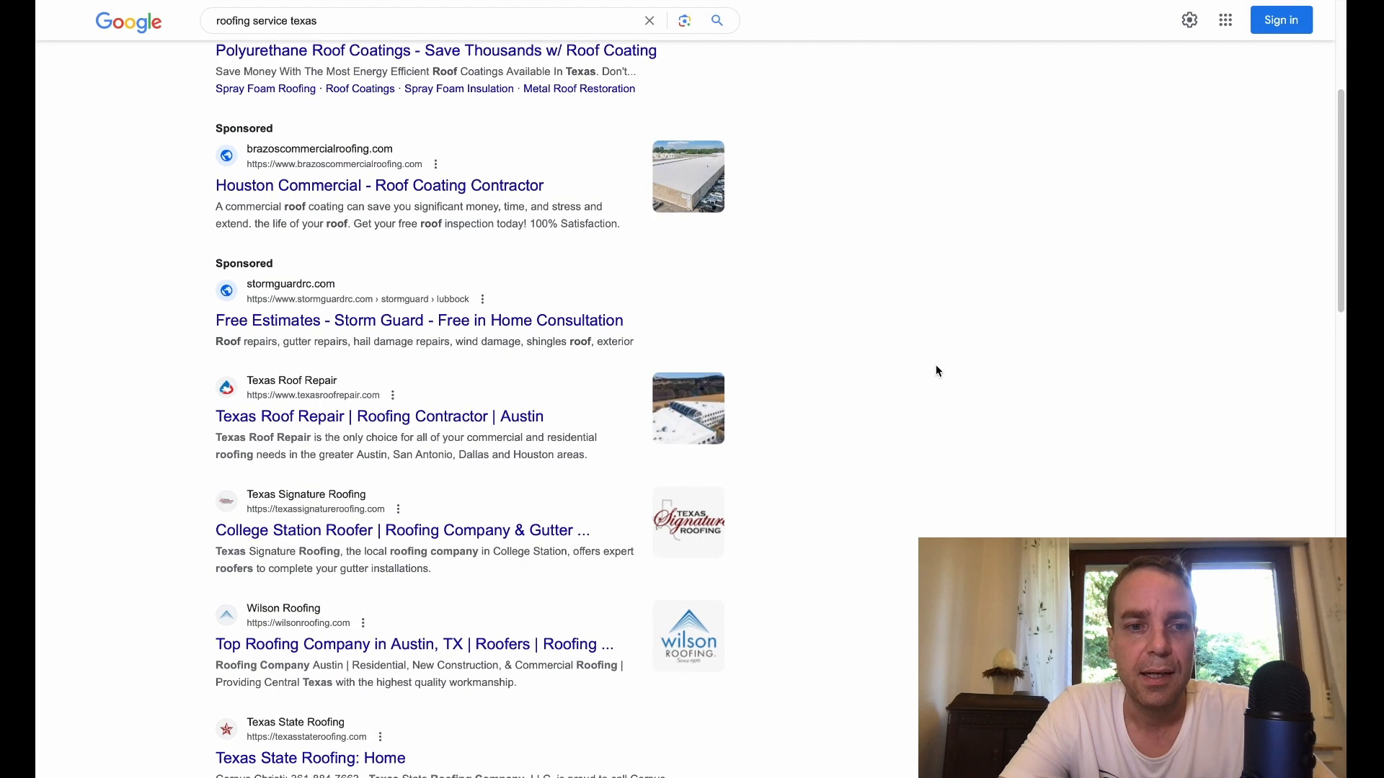
pyautogui.rightClick(328, 542)
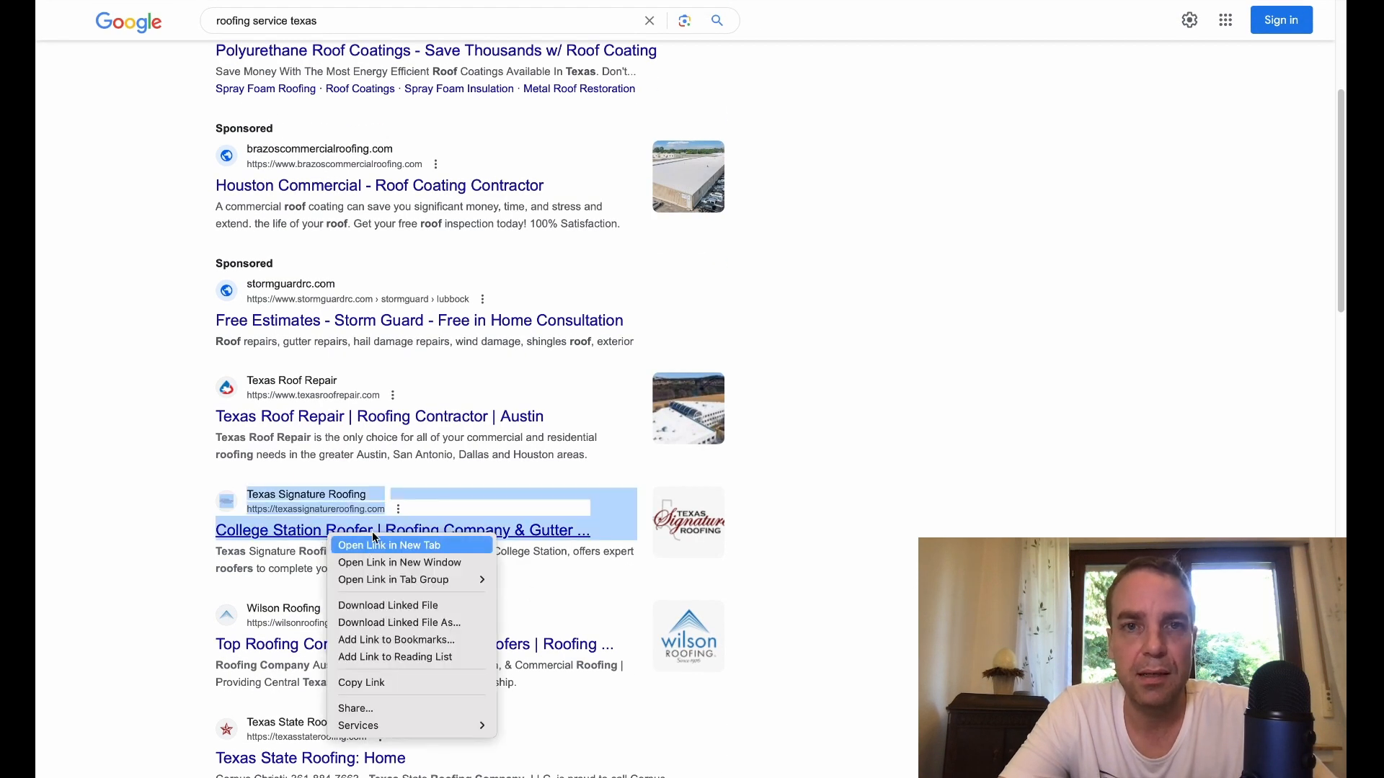
pyautogui.click(374, 551)
pyautogui.click(813, 16)
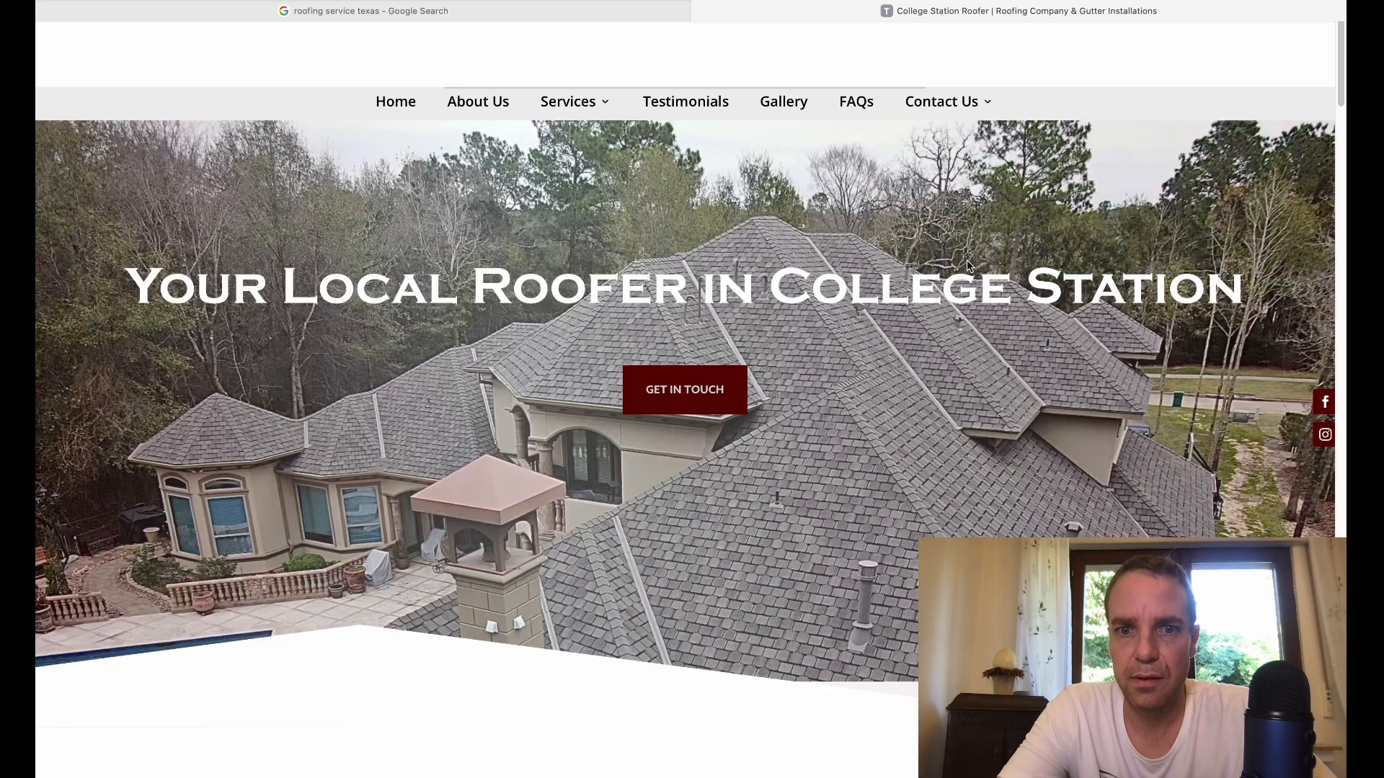
pyautogui.scroll(-2, 969, 263)
pyautogui.scroll(-10, 971, 267)
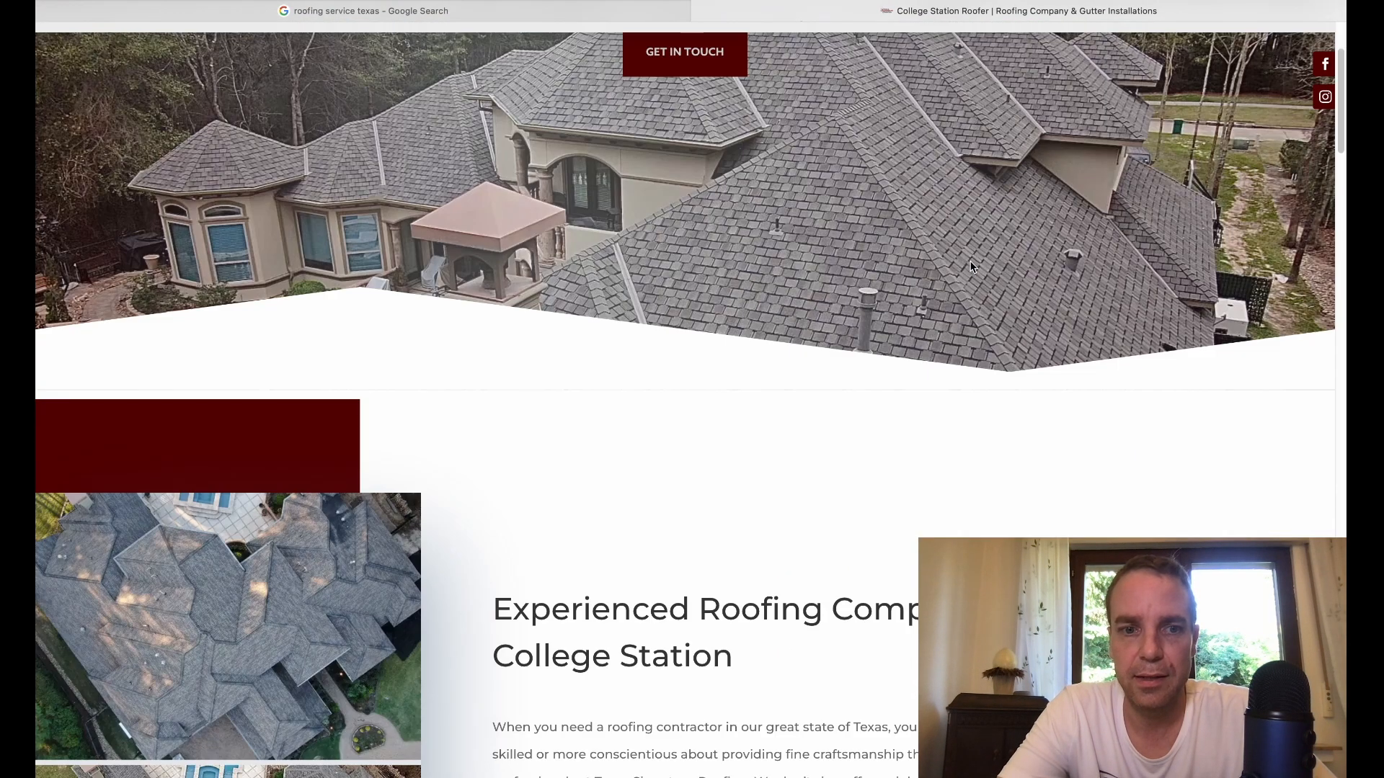
pyautogui.scroll(-4, 971, 266)
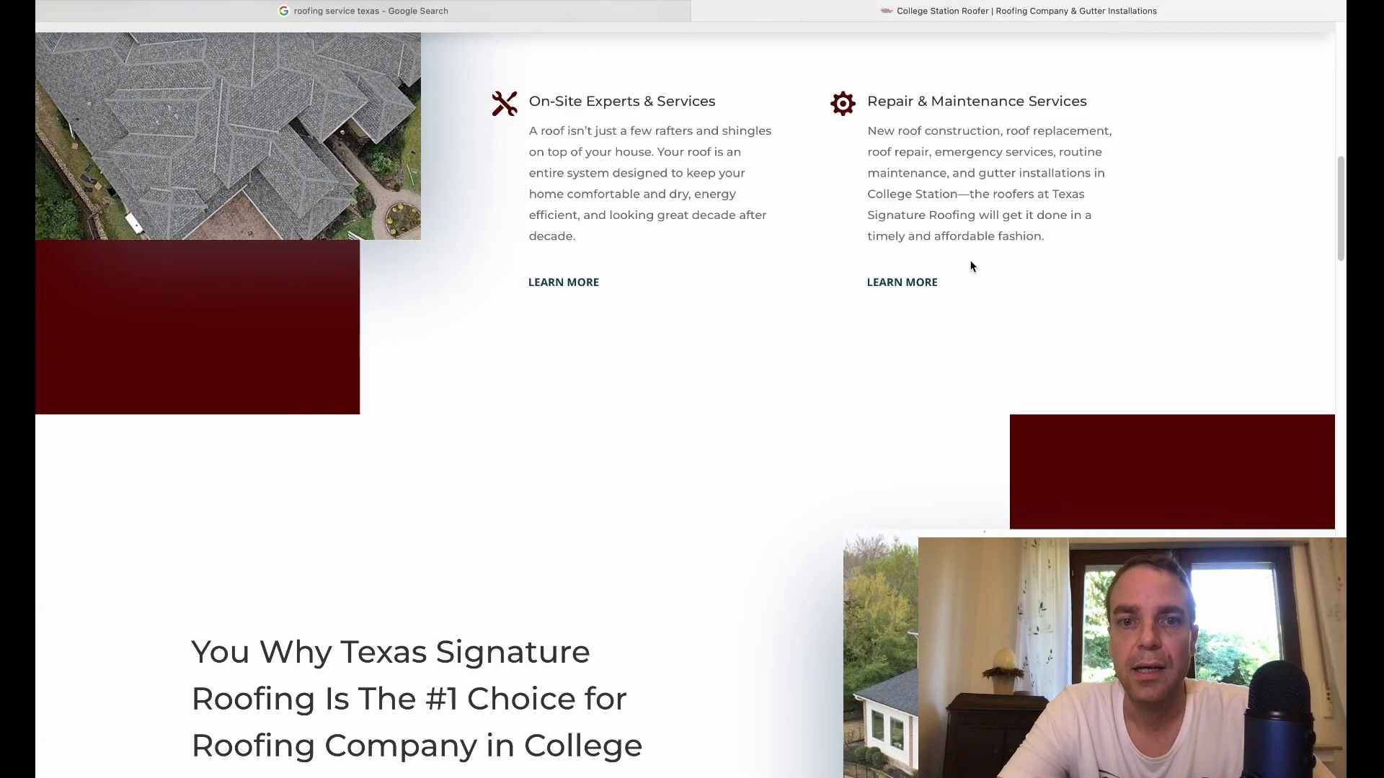
pyautogui.scroll(15, 971, 266)
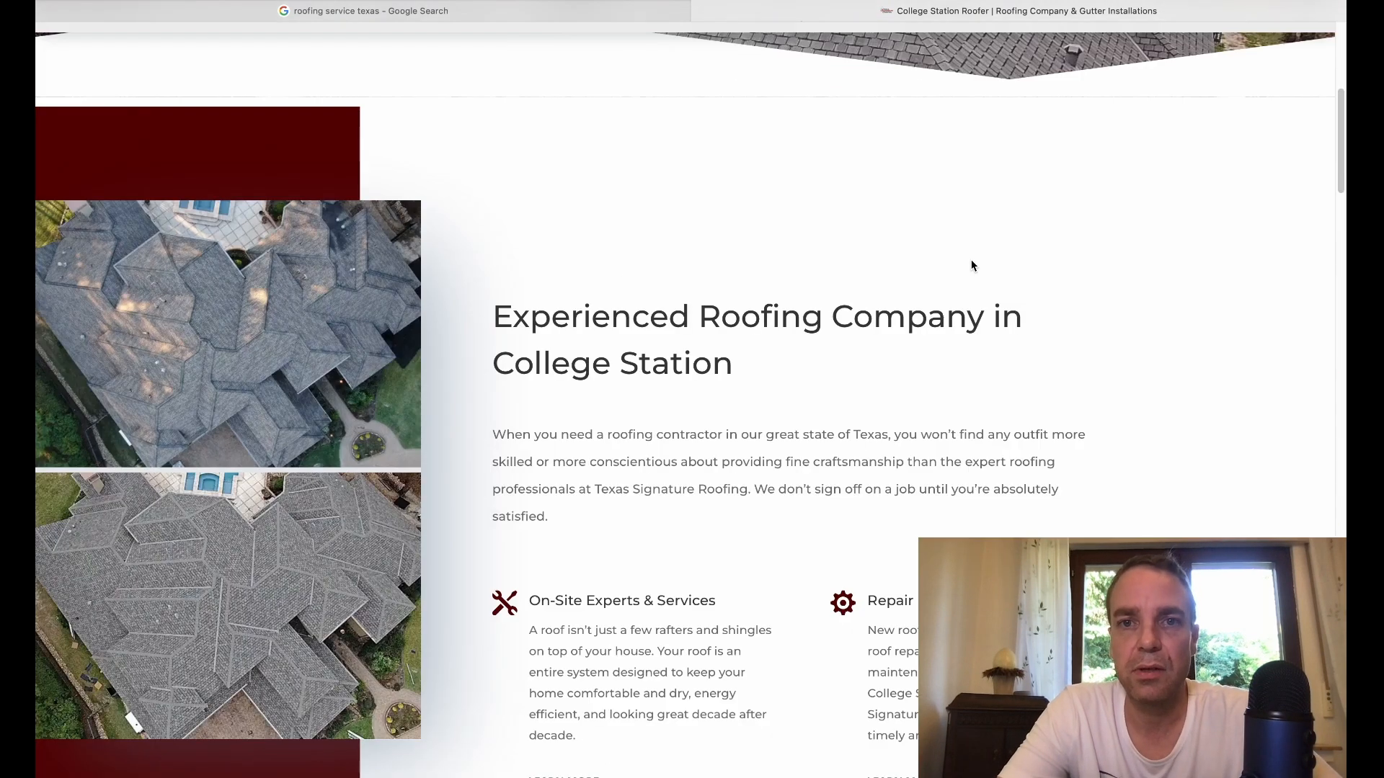
pyautogui.click(704, 5)
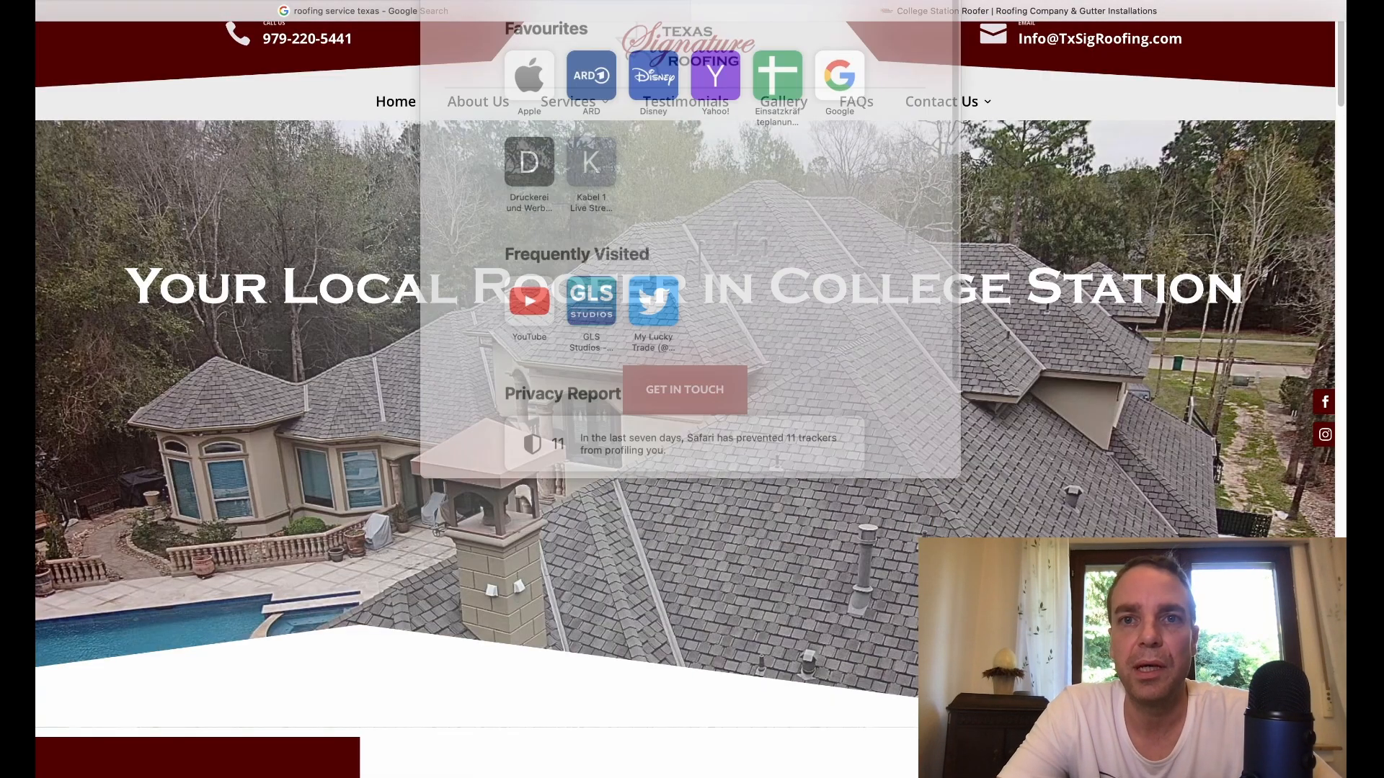
pyautogui.click(1070, 144)
pyautogui.hotkey('ctrl', 'Left')
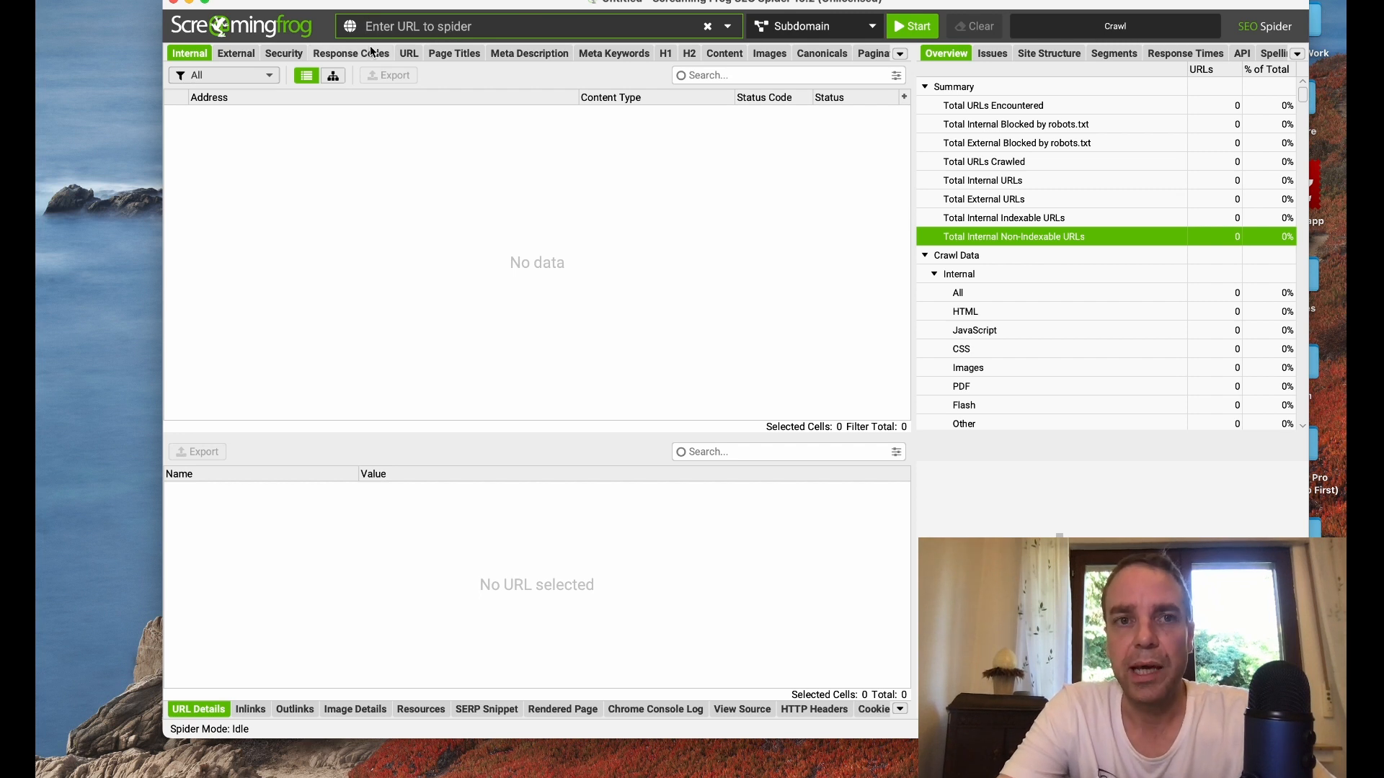
pyautogui.write('https://texassignatureroofing.com')
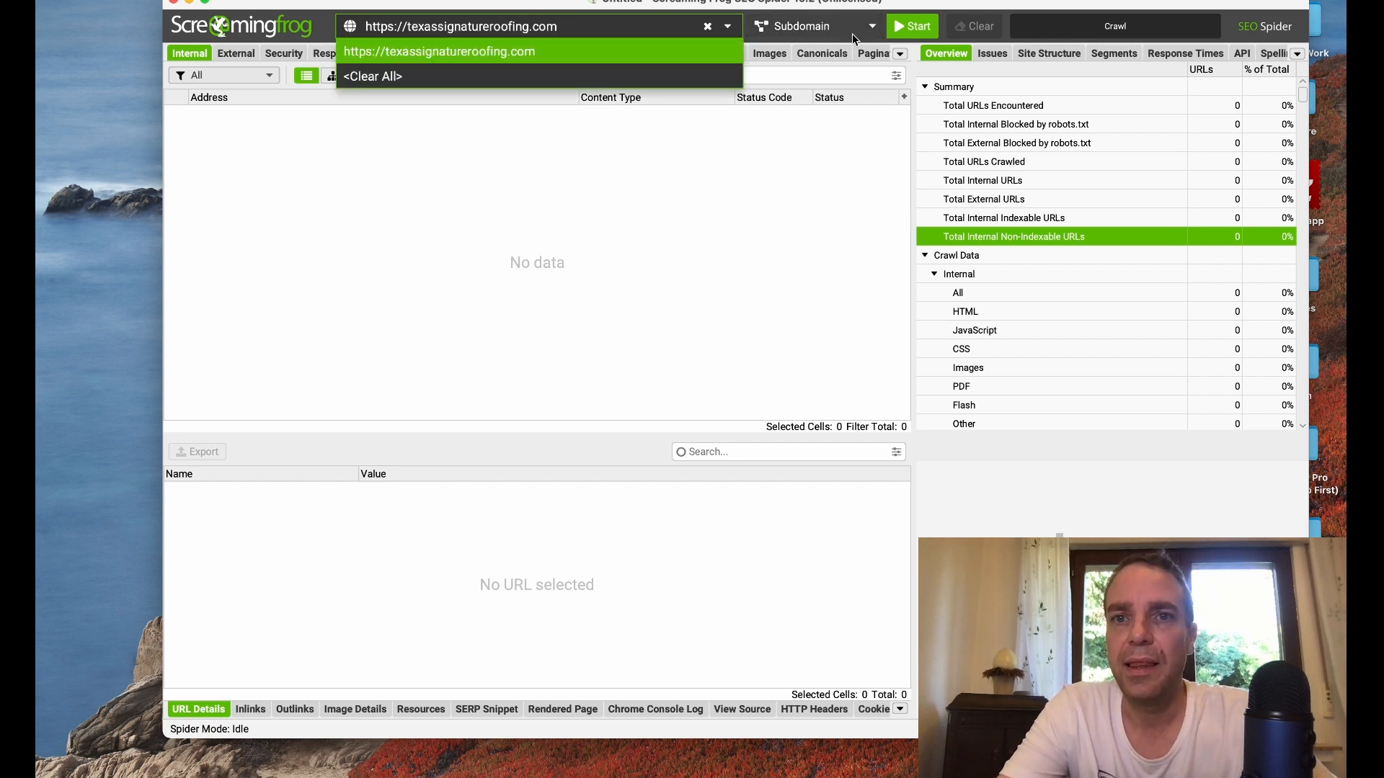
pyautogui.click(918, 28)
pyautogui.click(917, 28)
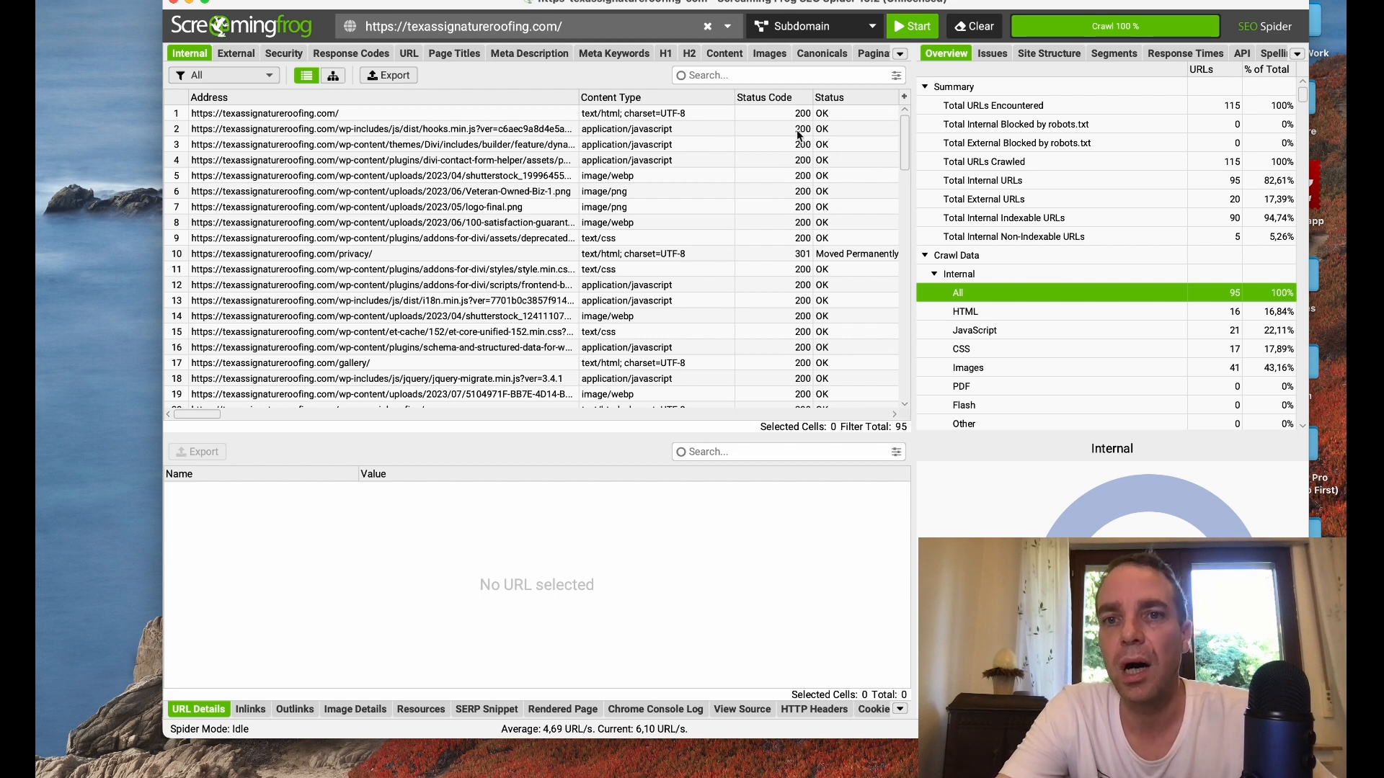
# Step: Select the homepage in the internal crawl results and examine the status code and indexability columns
pyautogui.click(903, 137)
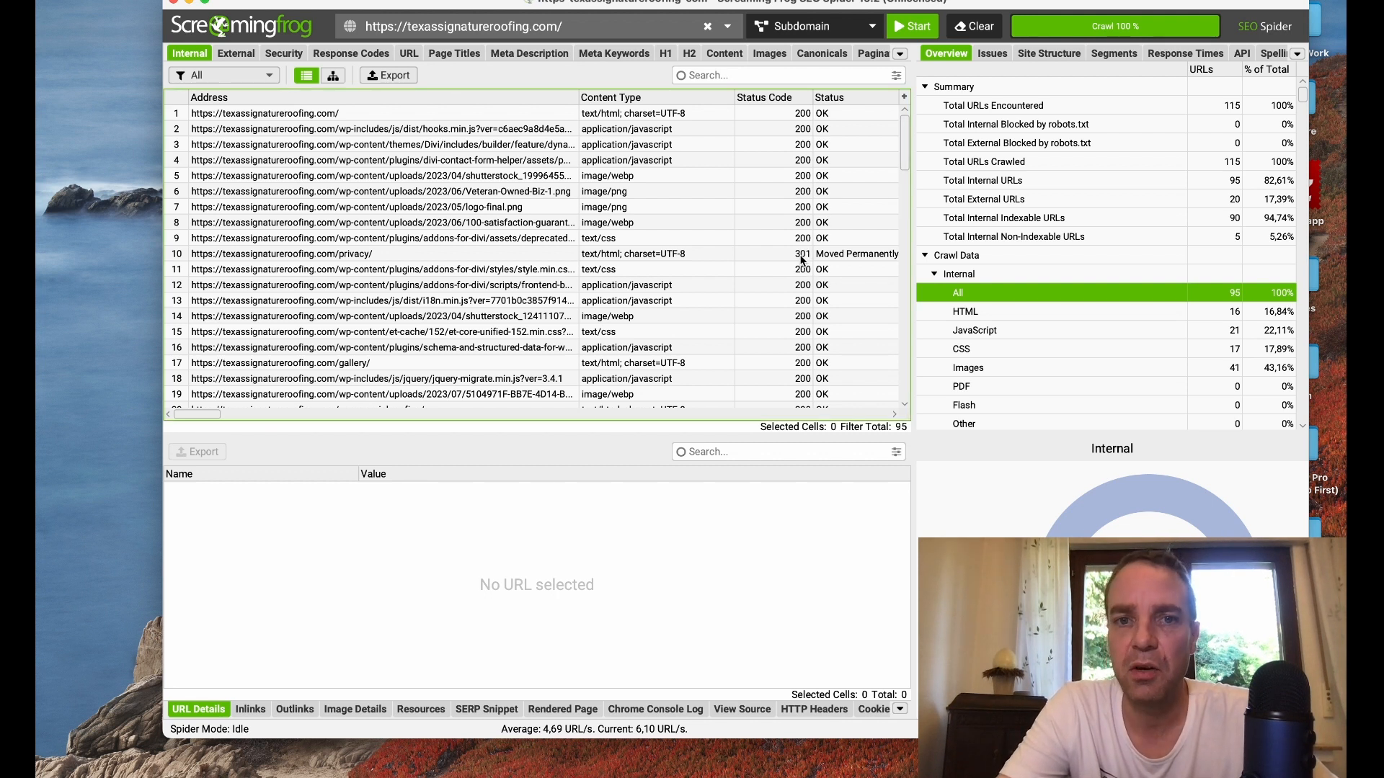
pyautogui.moveTo(906, 141); pyautogui.dragTo(915, 115)
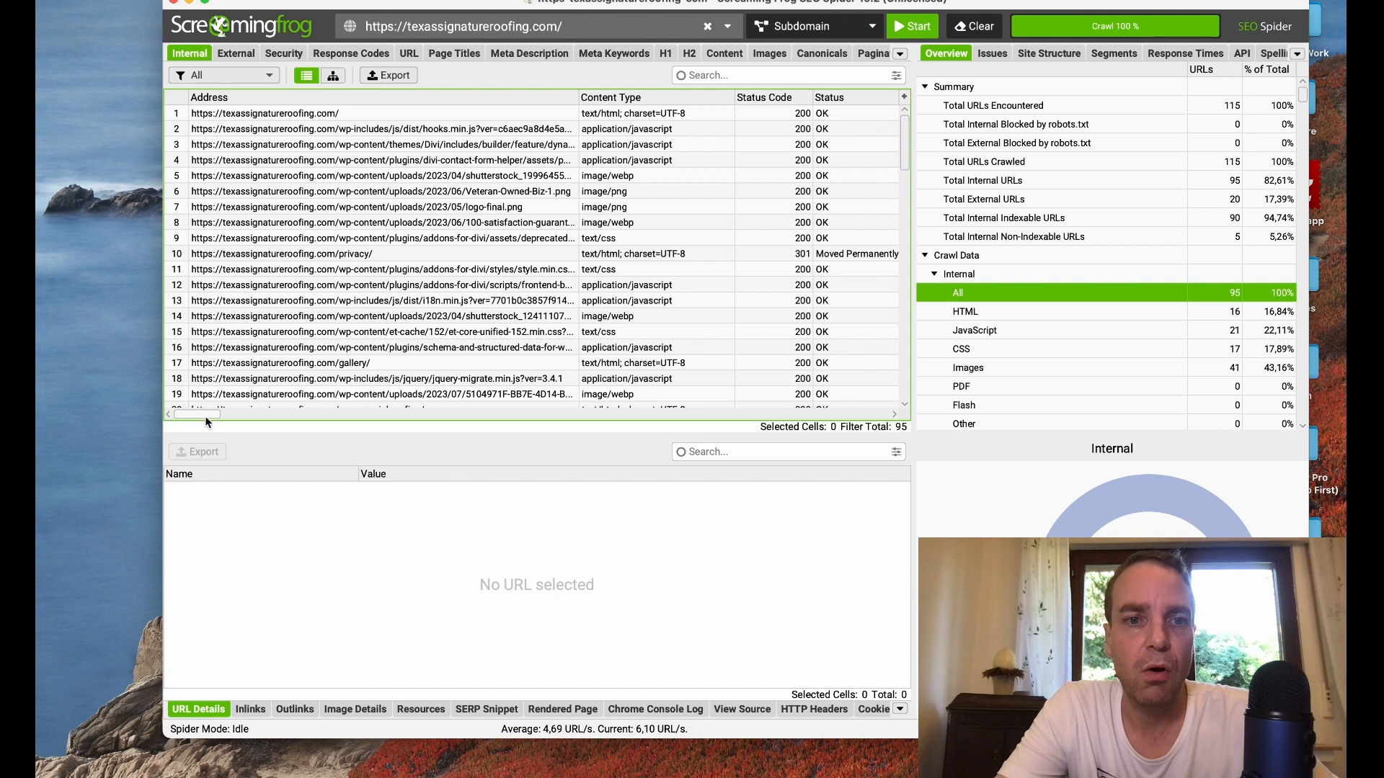
pyautogui.click(307, 114)
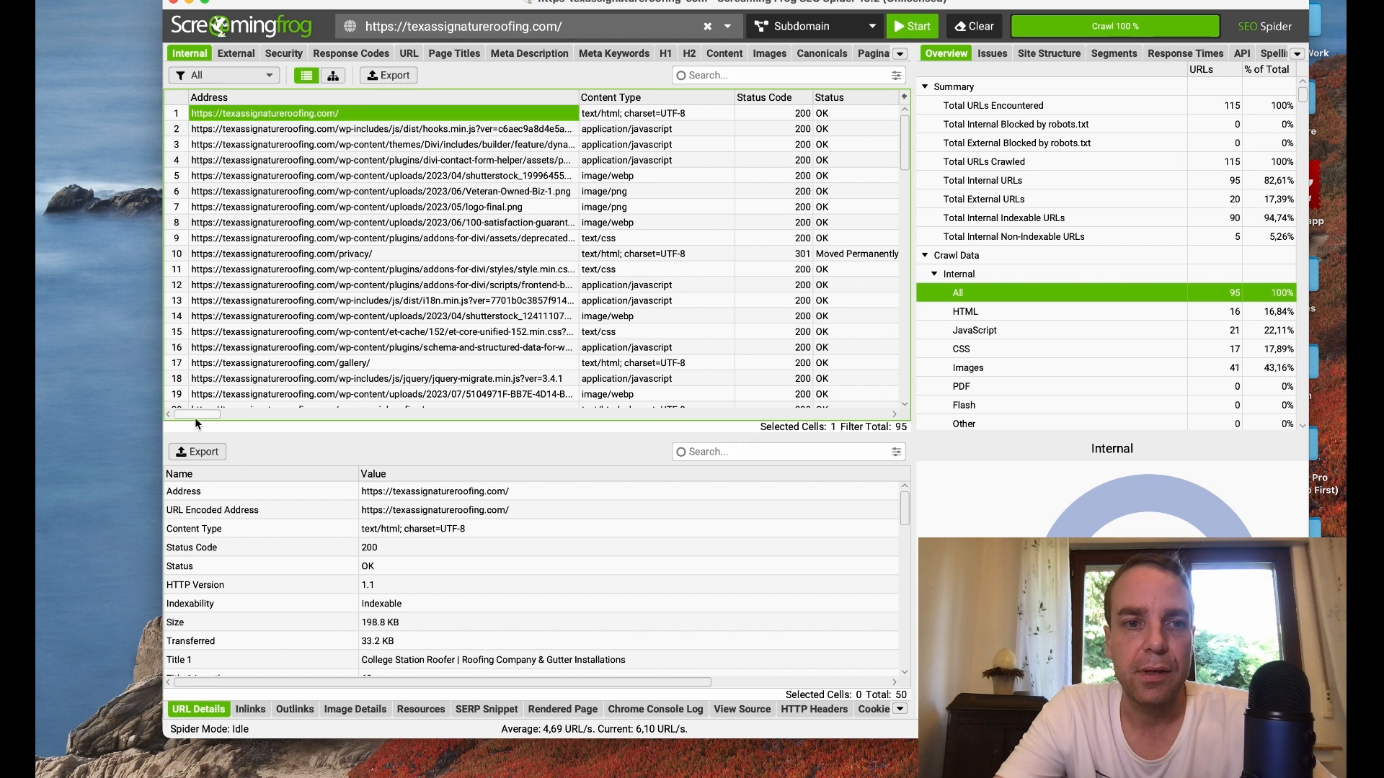
pyautogui.moveTo(194, 415); pyautogui.dragTo(251, 414)
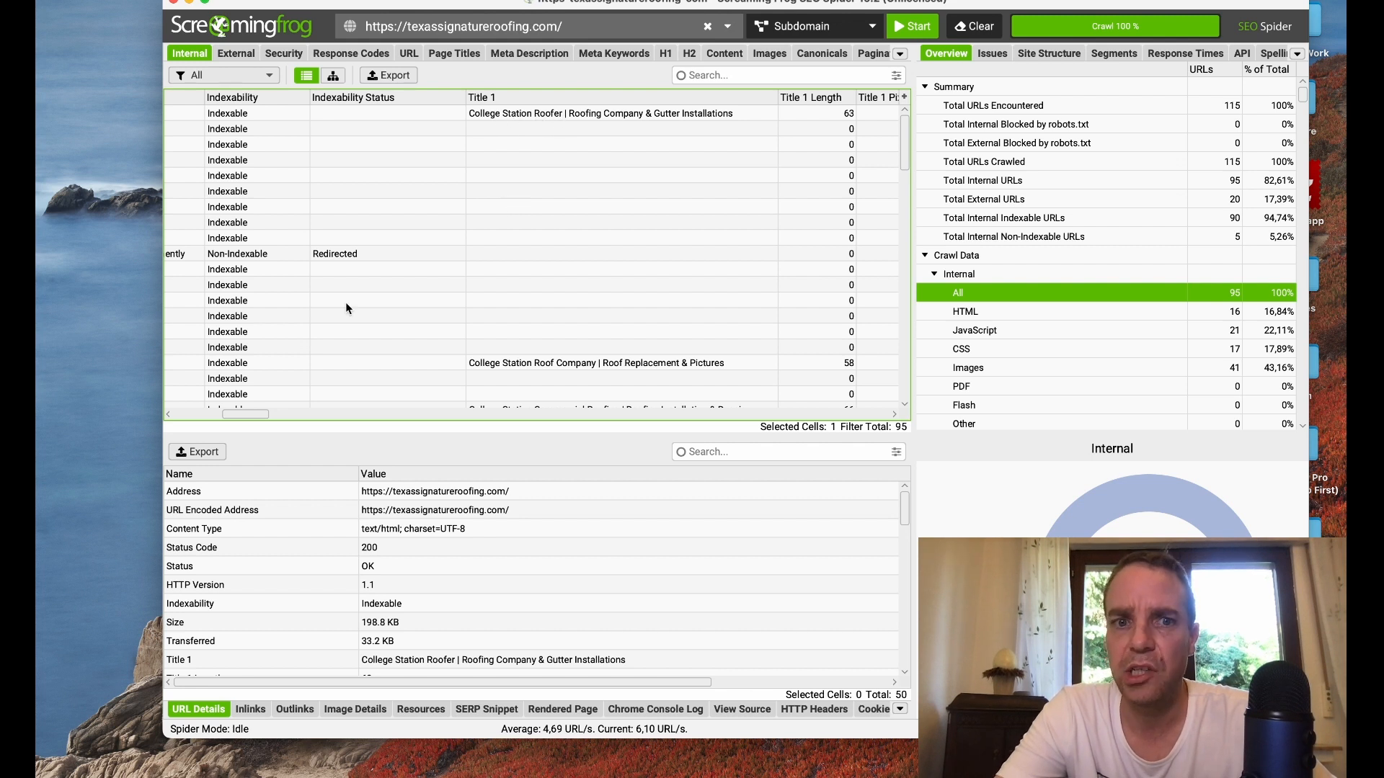
pyautogui.moveTo(245, 416); pyautogui.dragTo(193, 418)
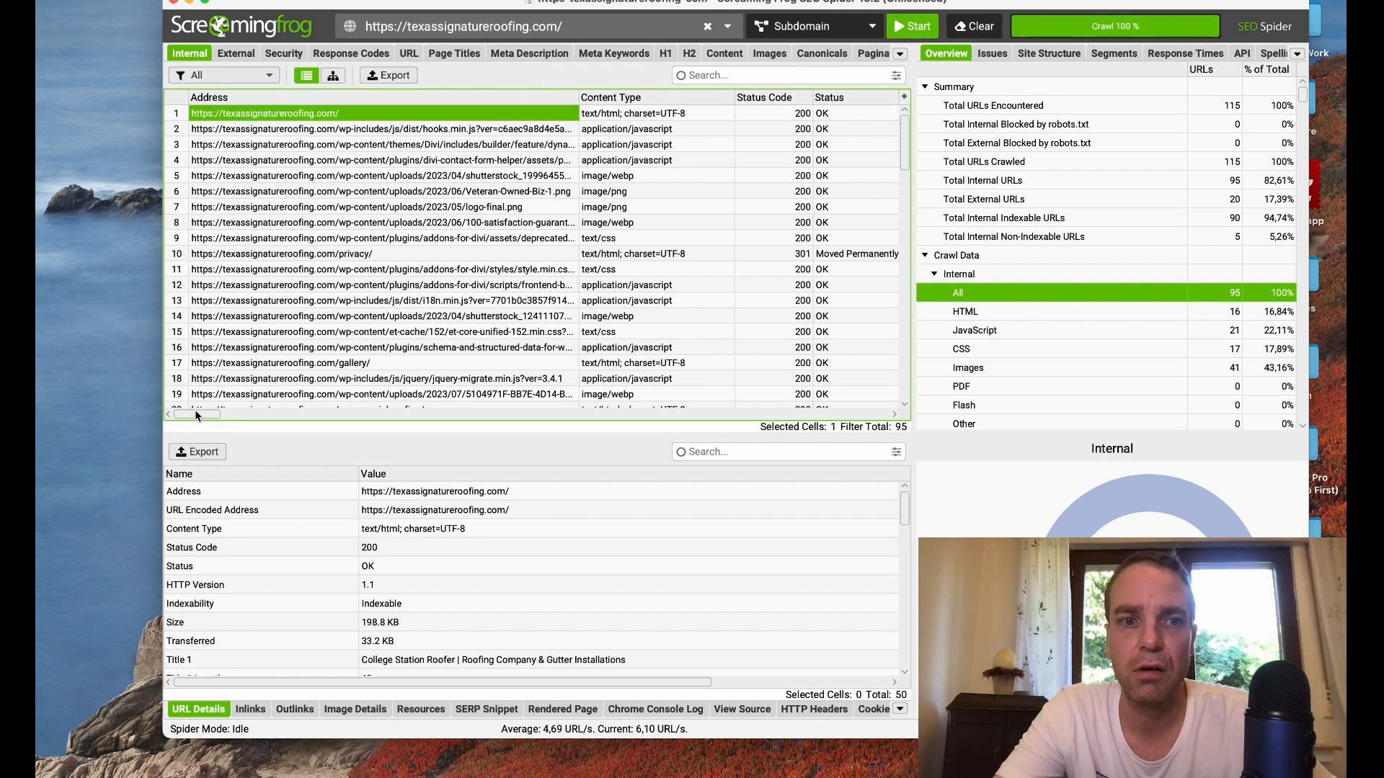
# Step: Examine the title, meta description, meta keywords, H1 and H2 columns of the internal crawl results
pyautogui.moveTo(195, 415); pyautogui.dragTo(248, 415)
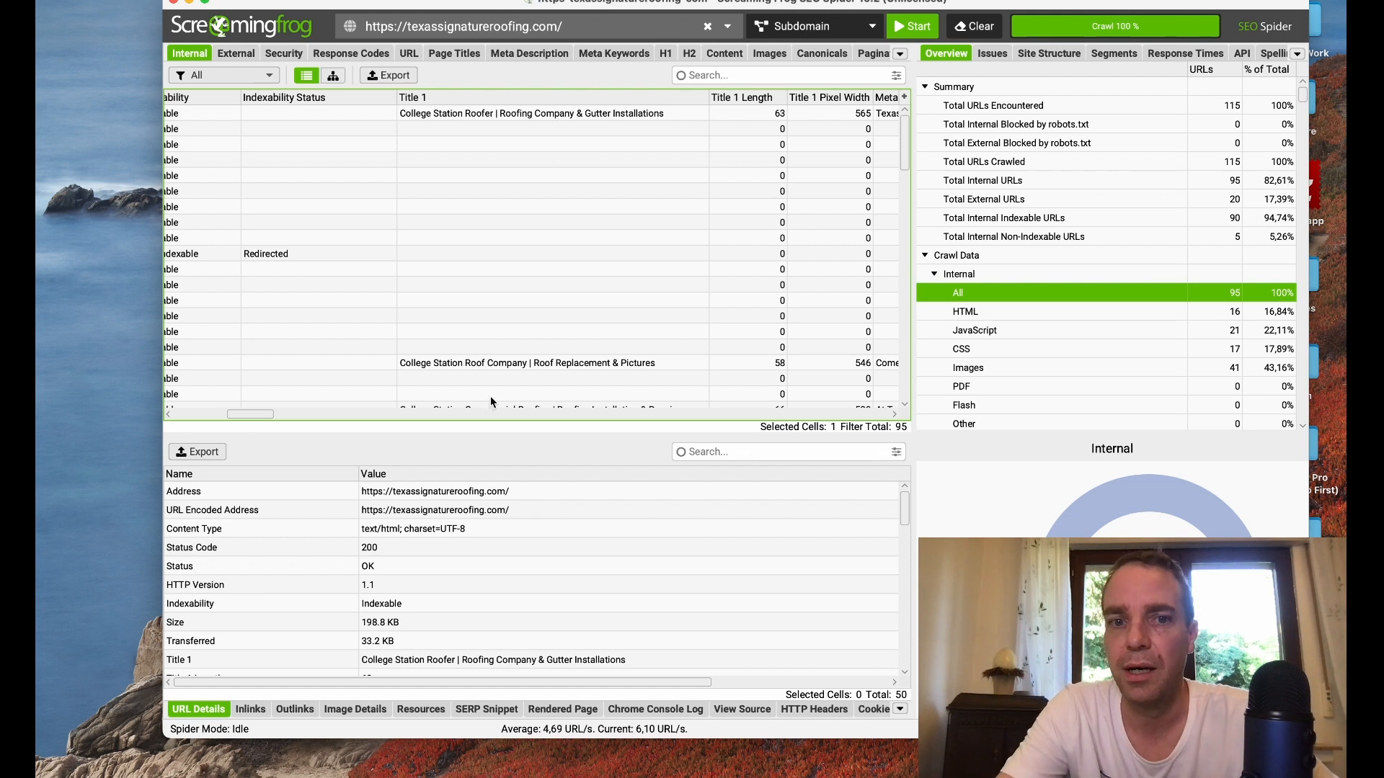
pyautogui.moveTo(243, 414); pyautogui.dragTo(254, 414)
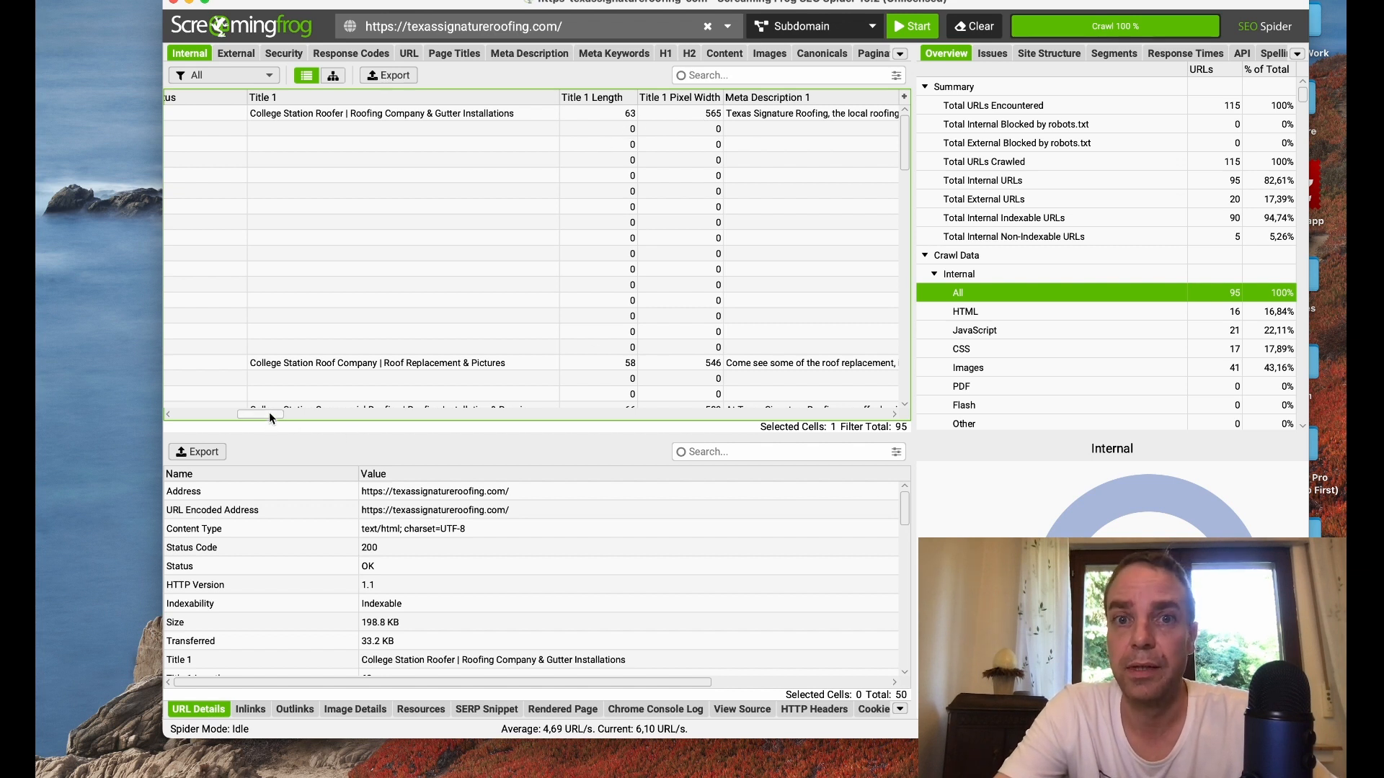
pyautogui.moveTo(270, 413); pyautogui.dragTo(285, 415)
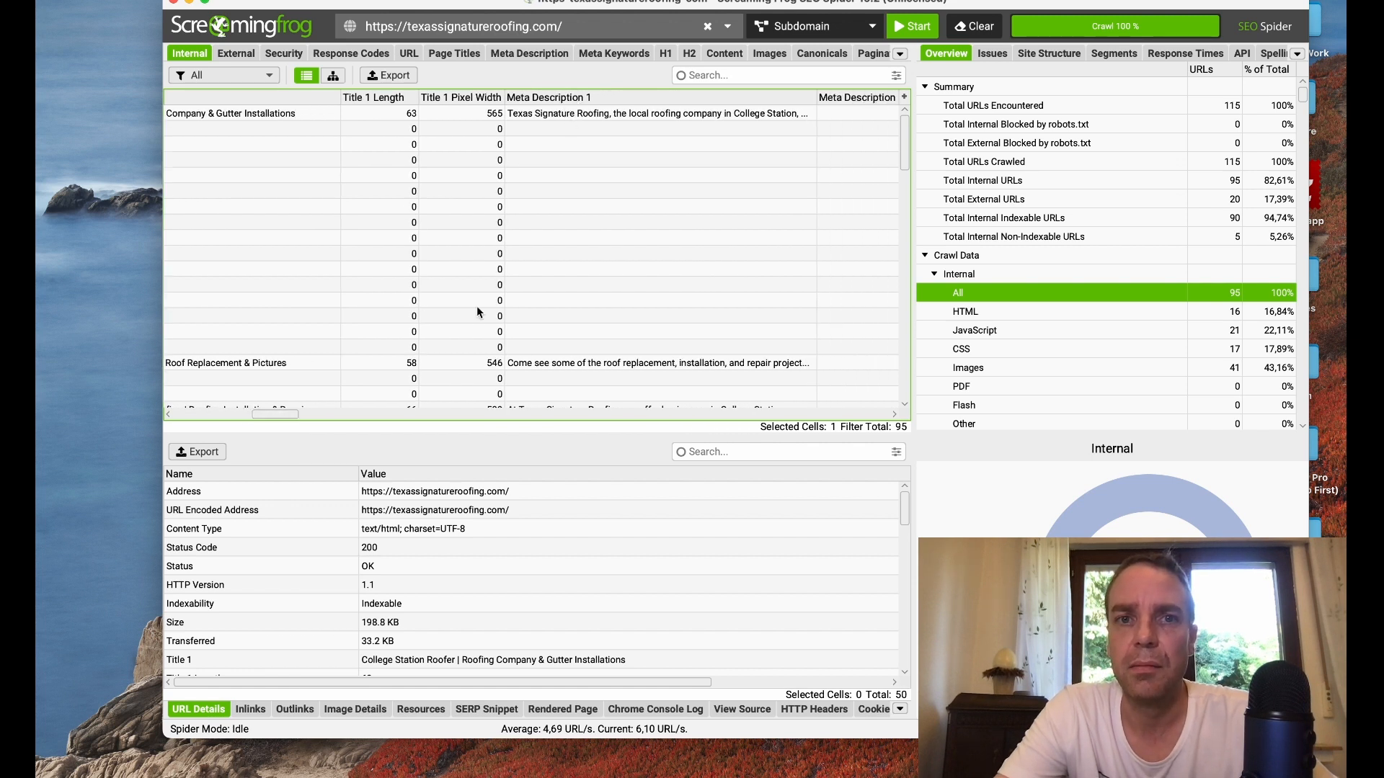
pyautogui.moveTo(273, 418); pyautogui.dragTo(317, 421)
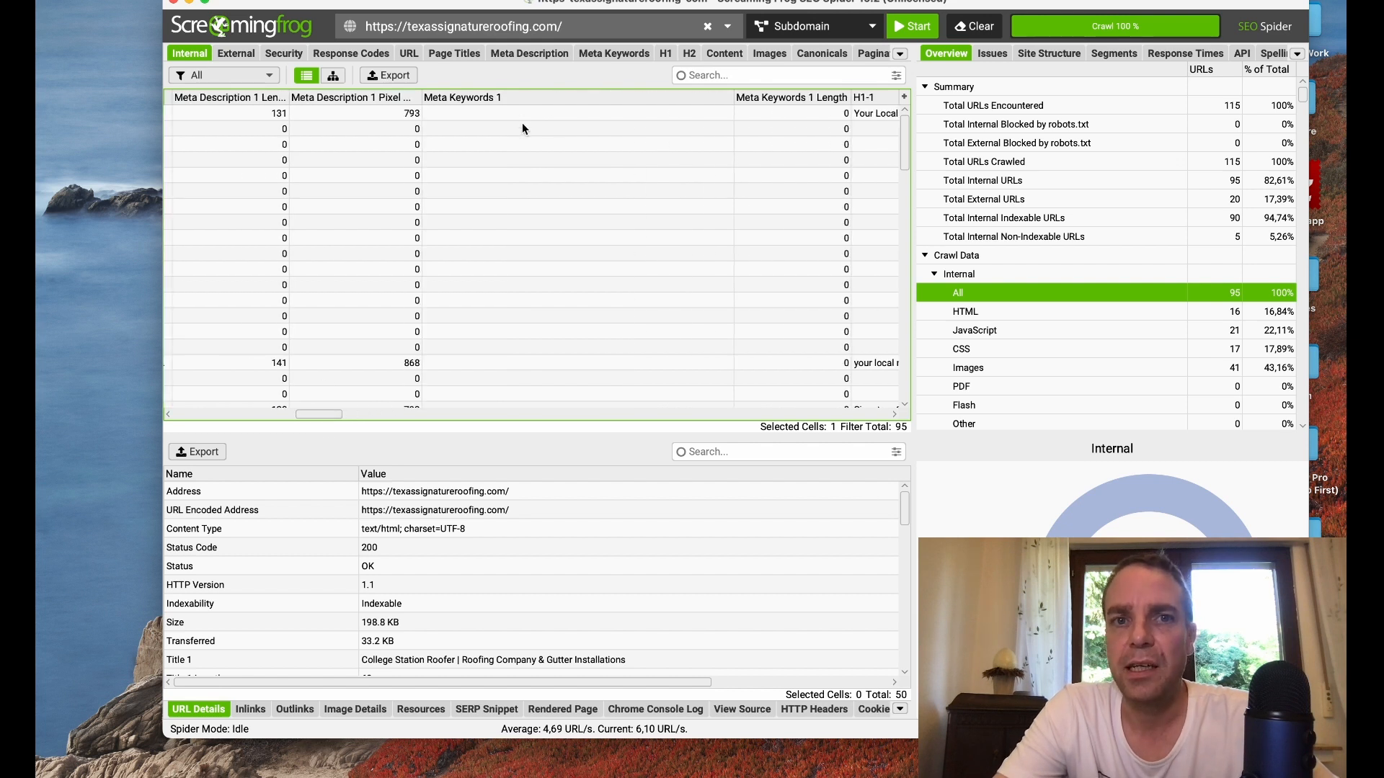
pyautogui.moveTo(331, 413); pyautogui.dragTo(356, 411)
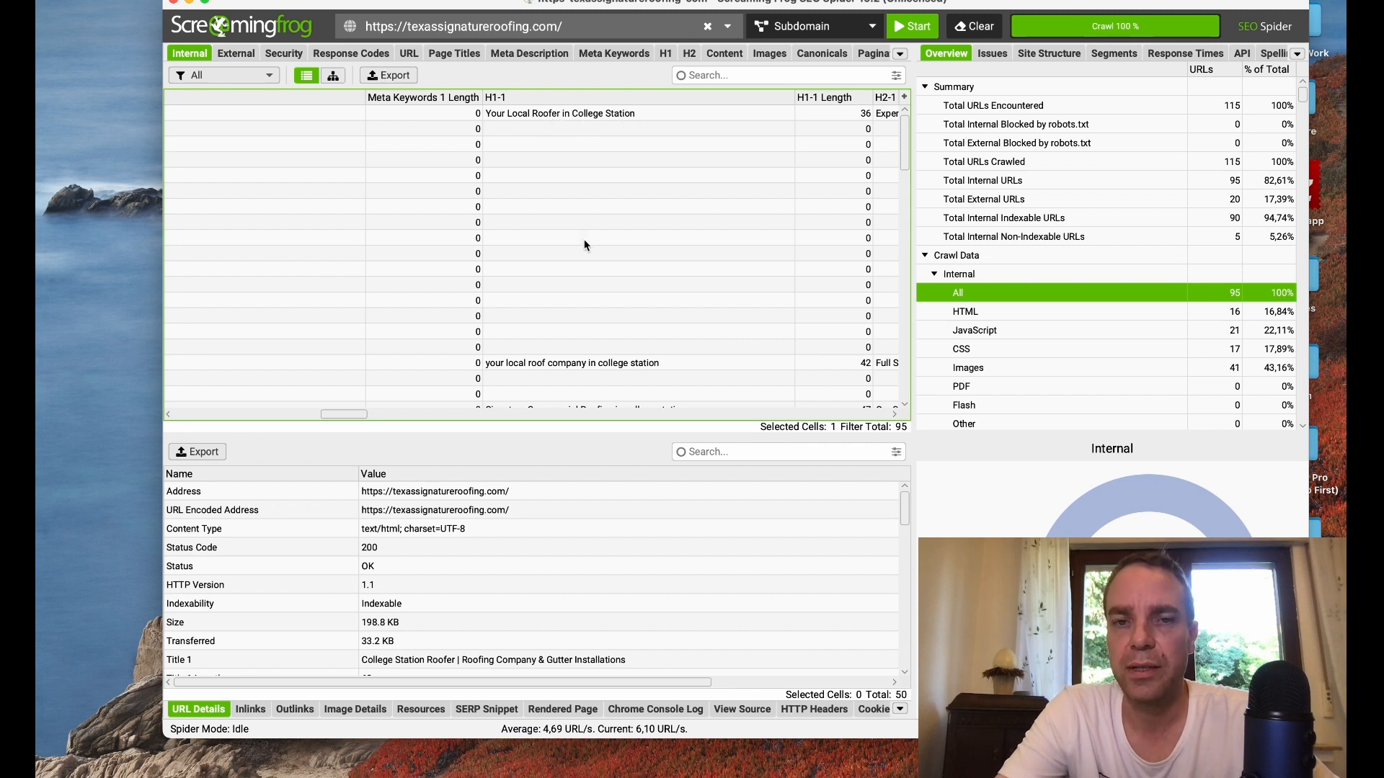
pyautogui.moveTo(344, 411); pyautogui.dragTo(372, 411)
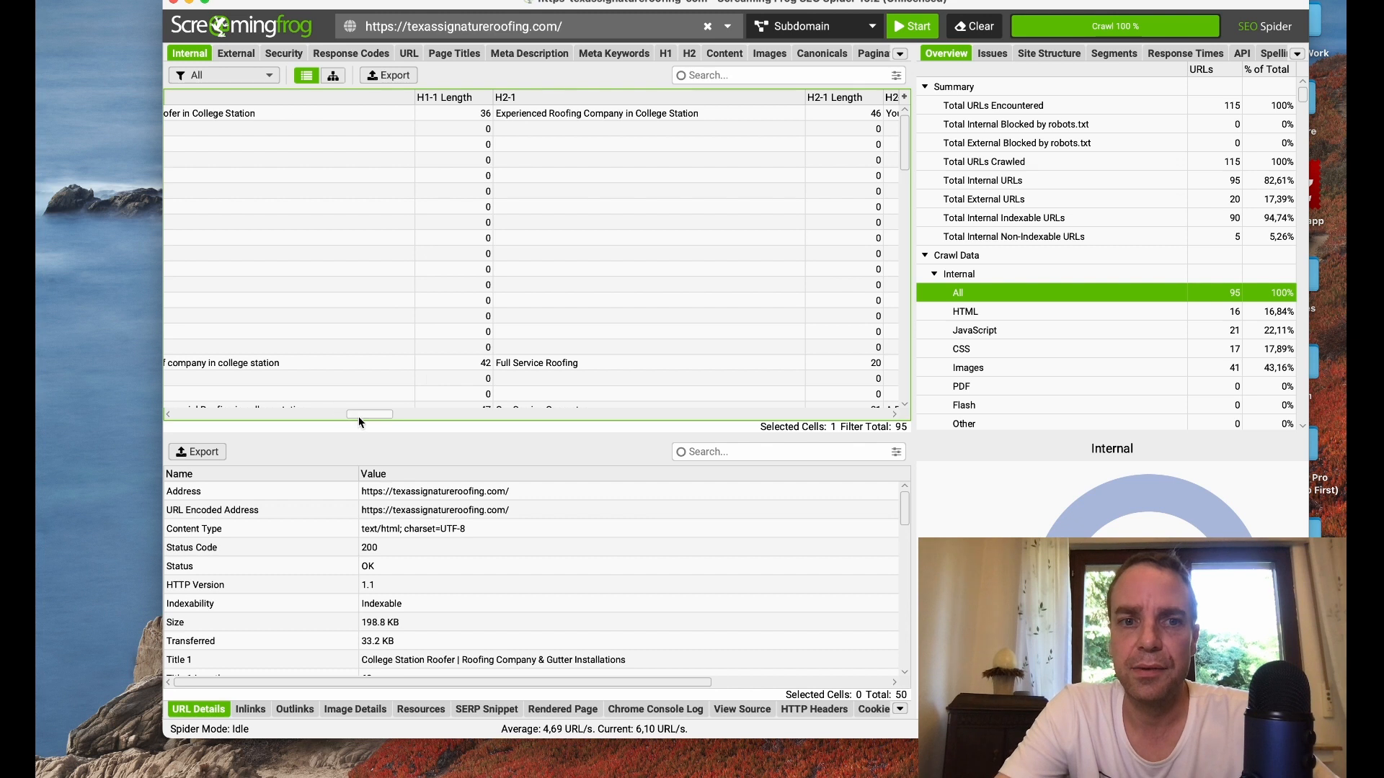
pyautogui.moveTo(359, 417); pyautogui.dragTo(186, 422)
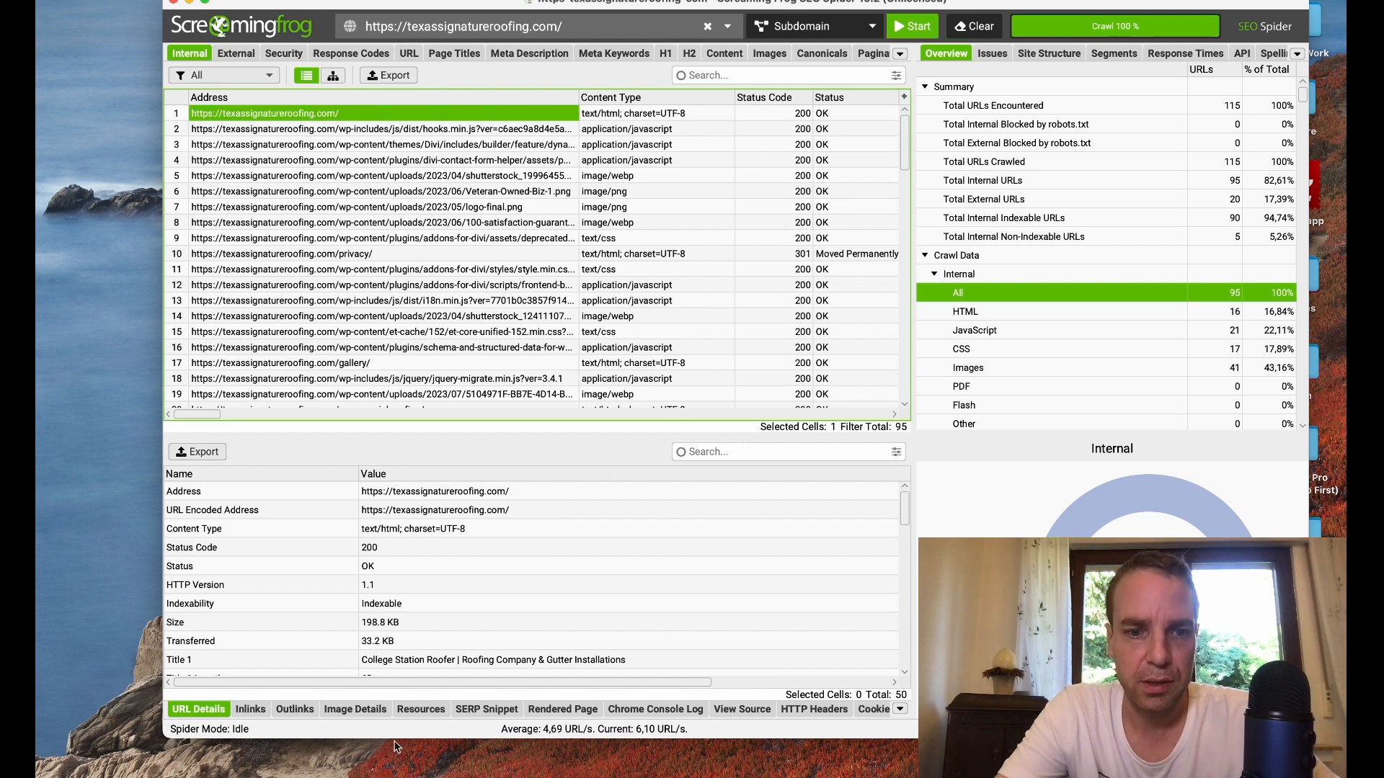
# Step: Show the homepage's image details and check the alt text of its images
pyautogui.click(355, 709)
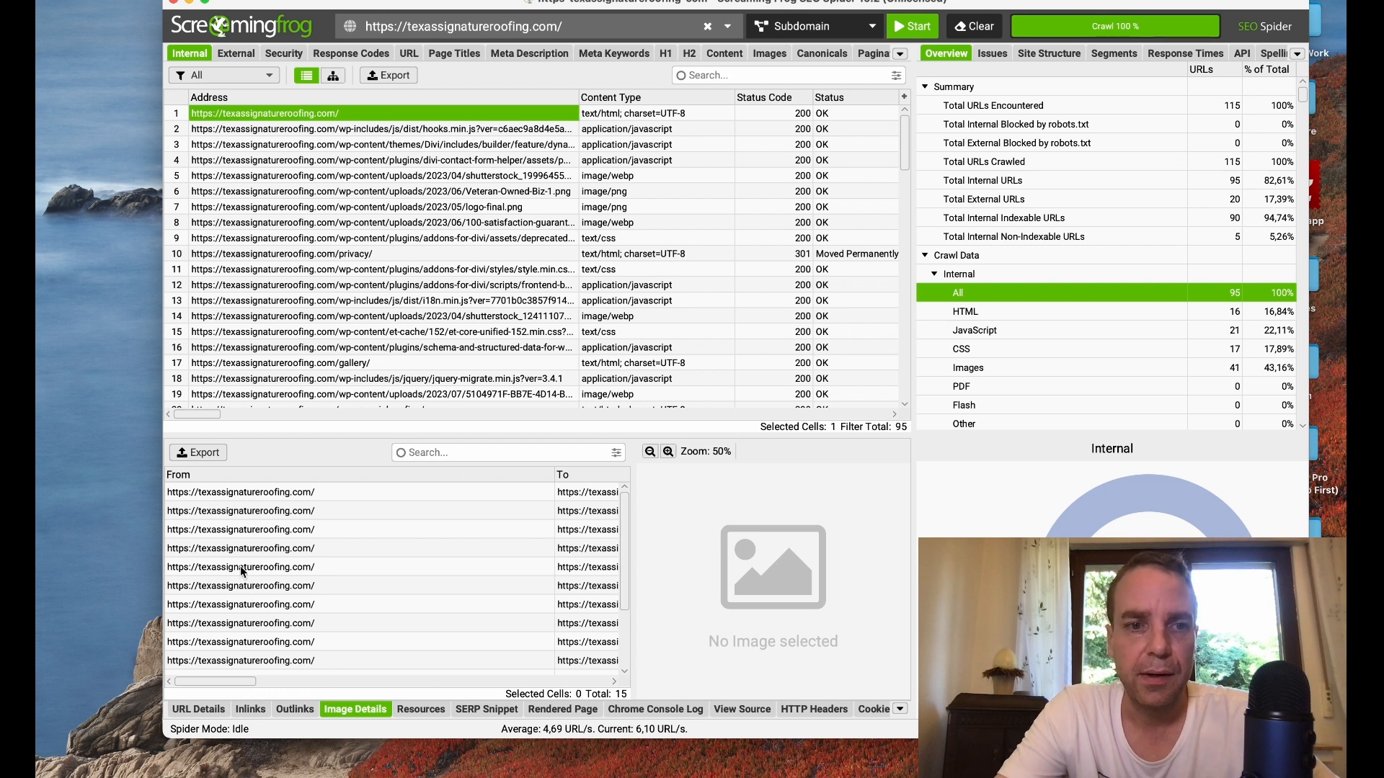
pyautogui.click(300, 490)
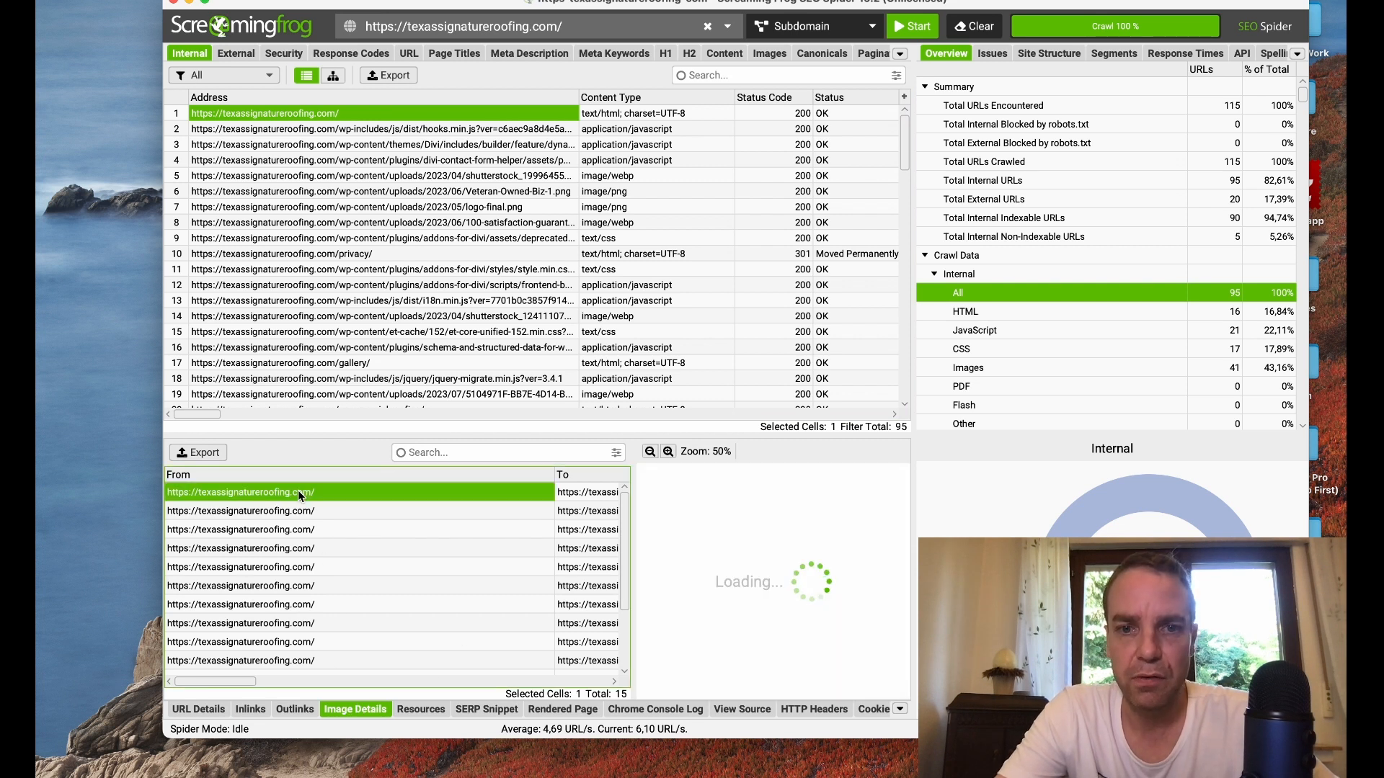
pyautogui.click(285, 567)
pyautogui.moveTo(624, 529); pyautogui.dragTo(624, 588)
pyautogui.moveTo(242, 682); pyautogui.dragTo(342, 691)
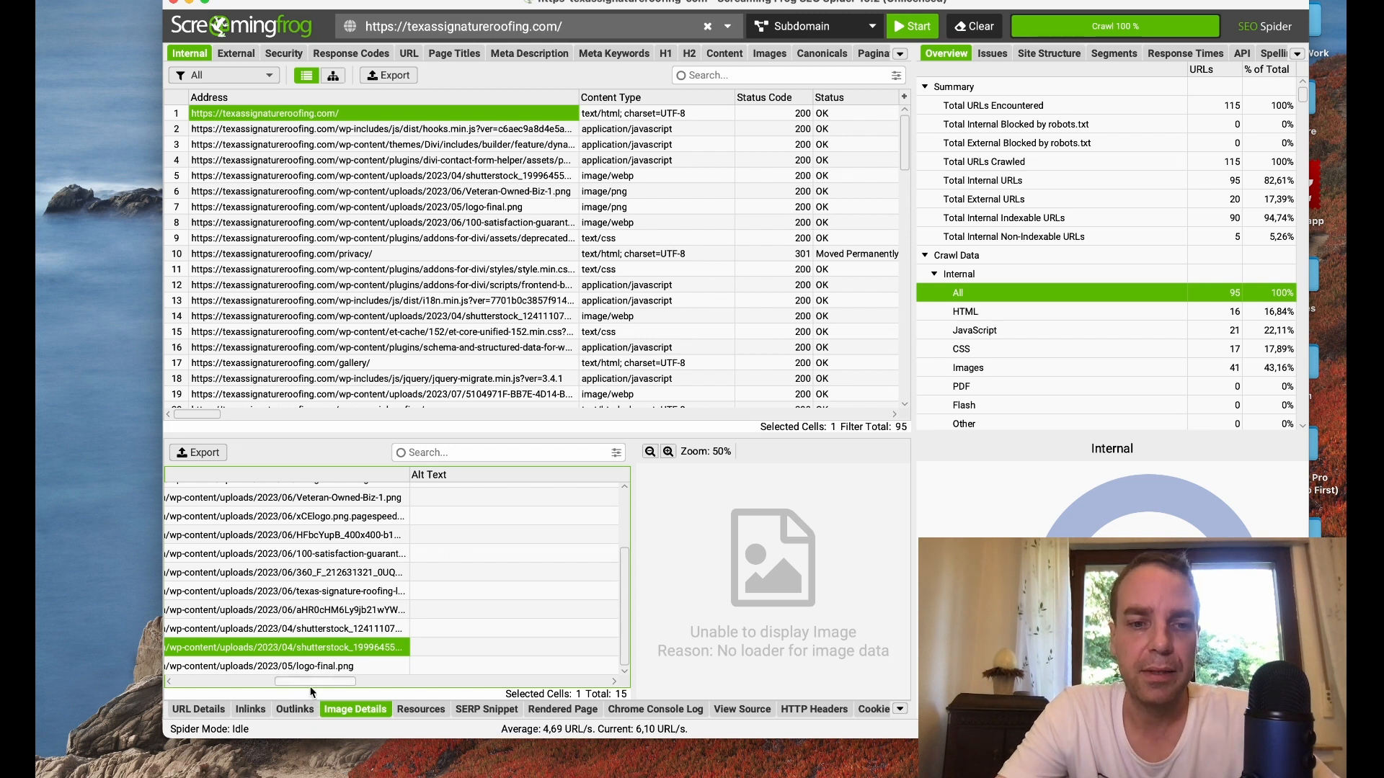
# Step: Preview the homepage's logo-final.png, and check the alt text of the images on the gallery page
pyautogui.click(315, 666)
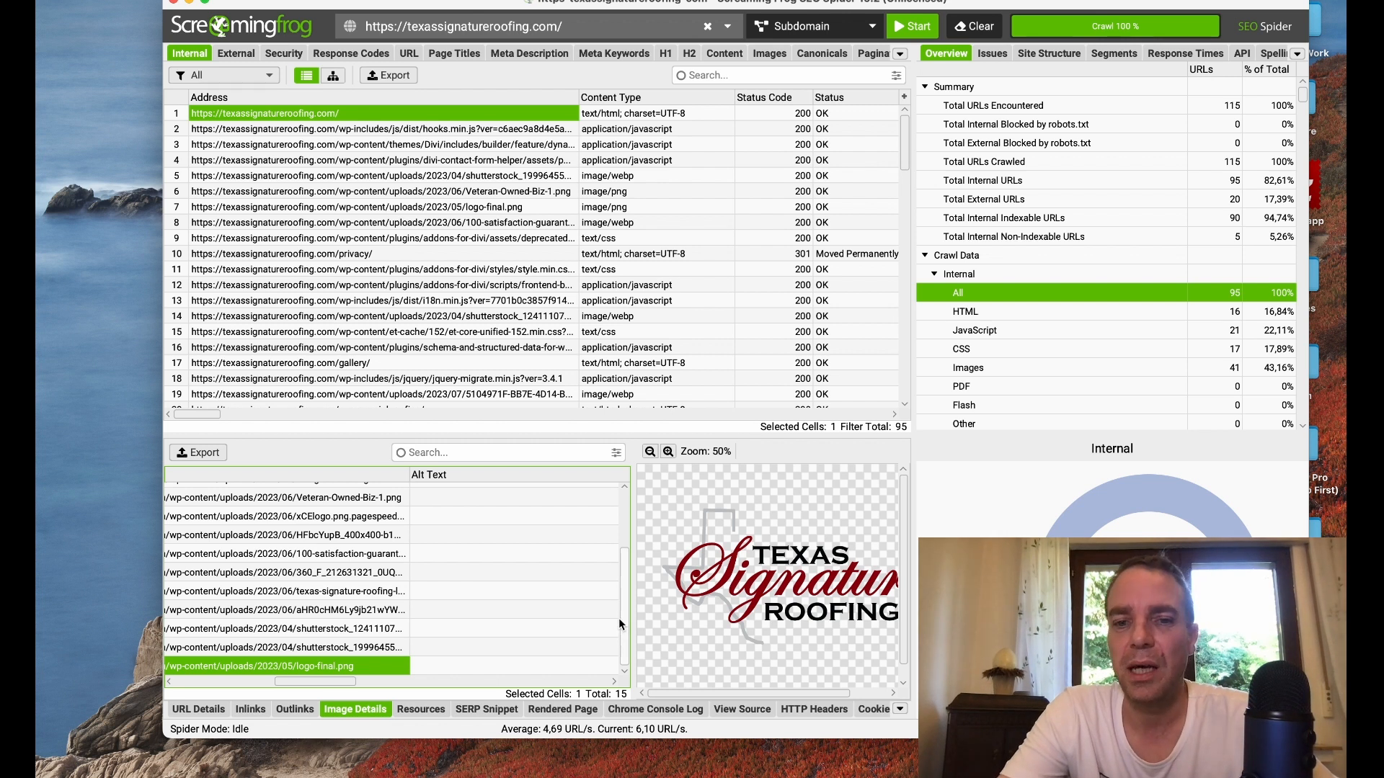
pyautogui.click(384, 577)
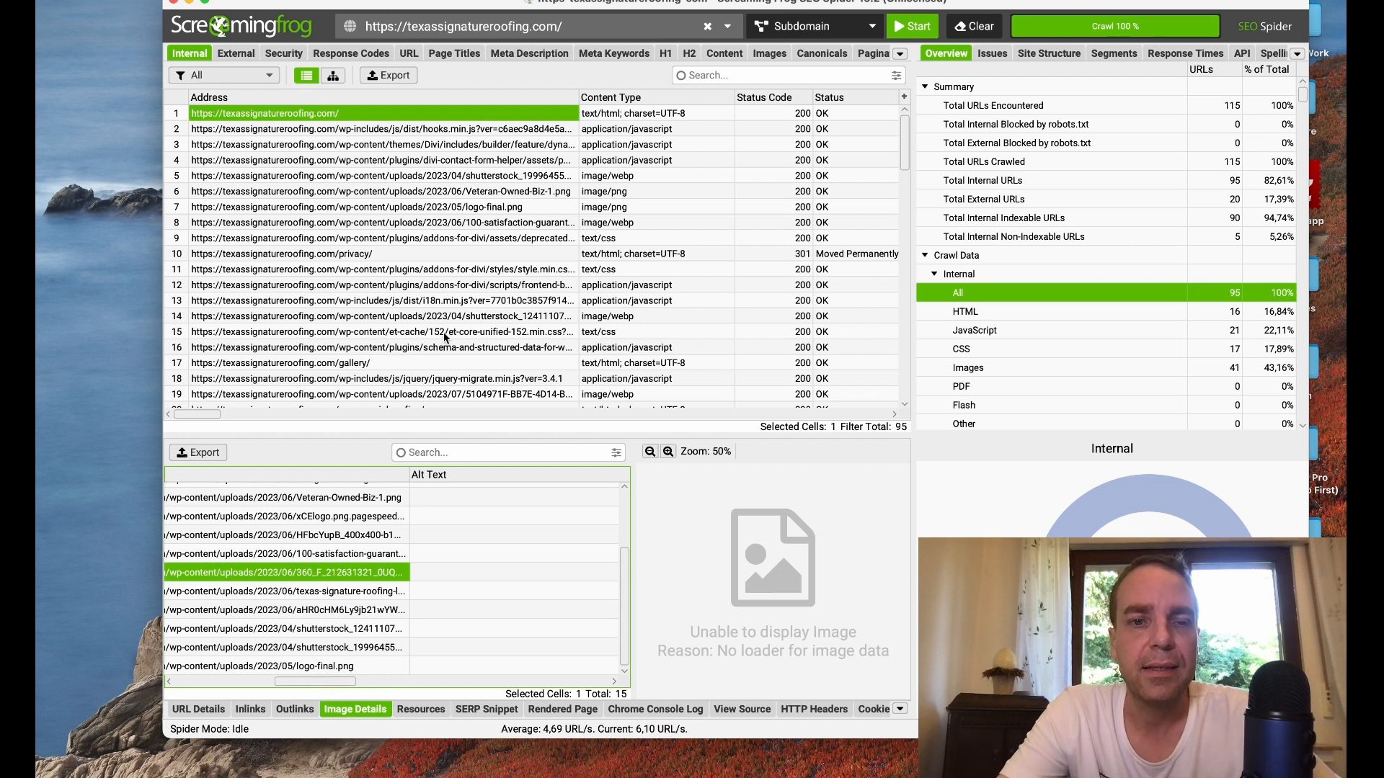
pyautogui.click(381, 364)
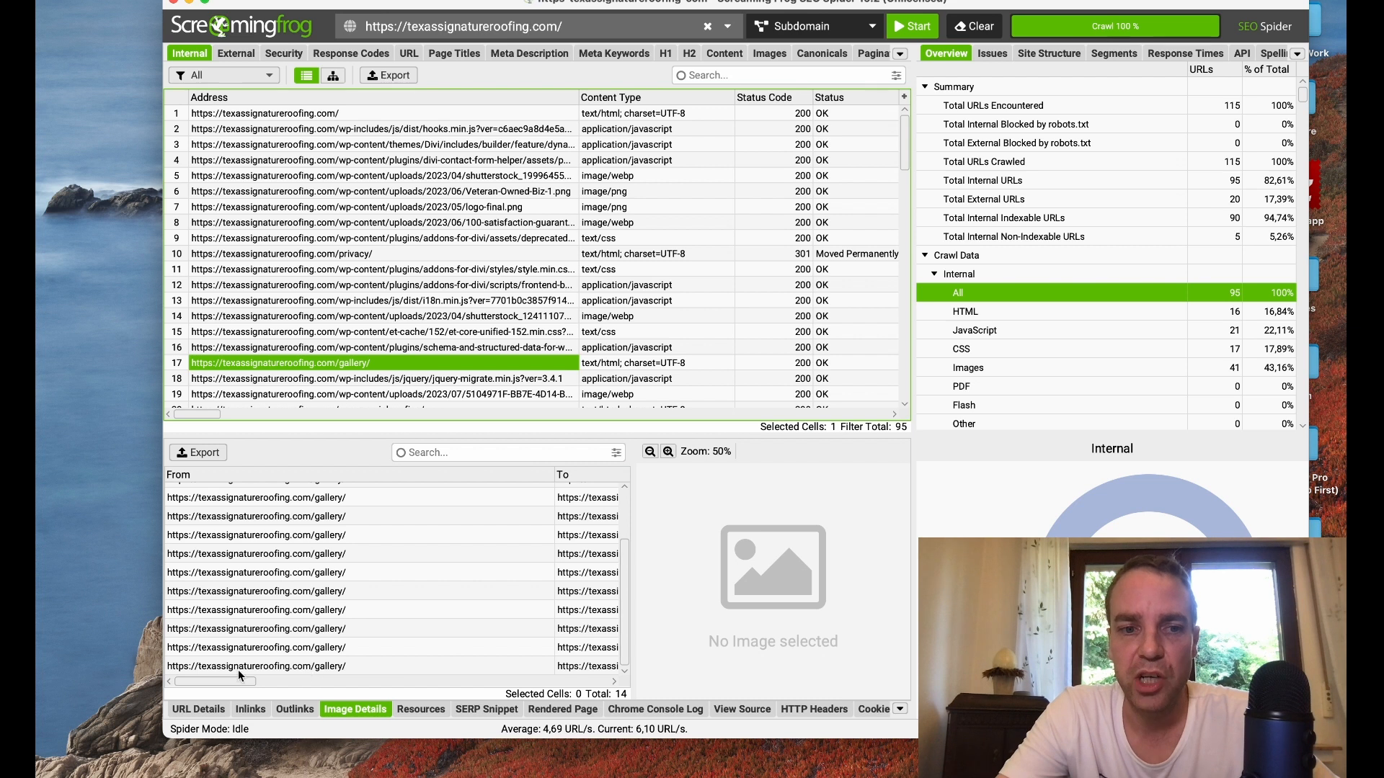
pyautogui.moveTo(227, 679); pyautogui.dragTo(295, 681)
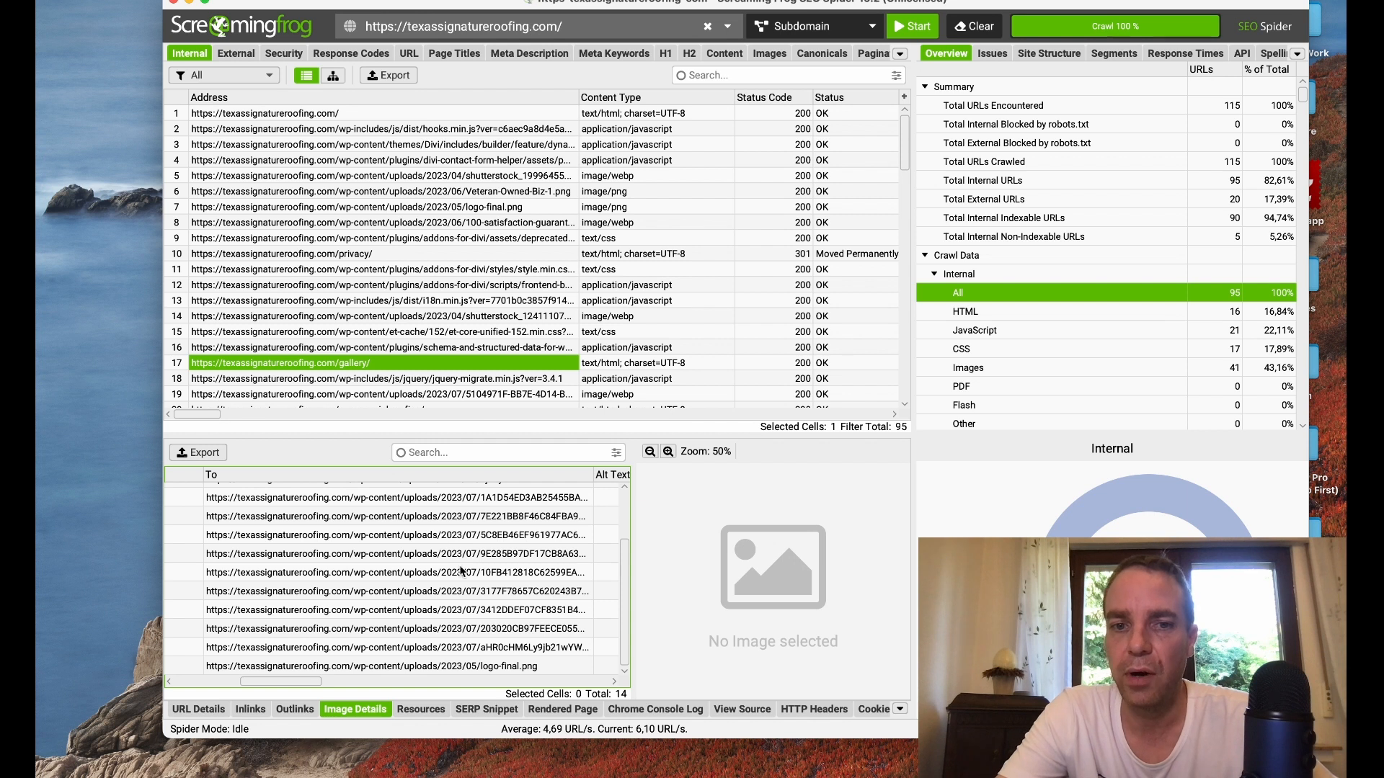
pyautogui.click(279, 537)
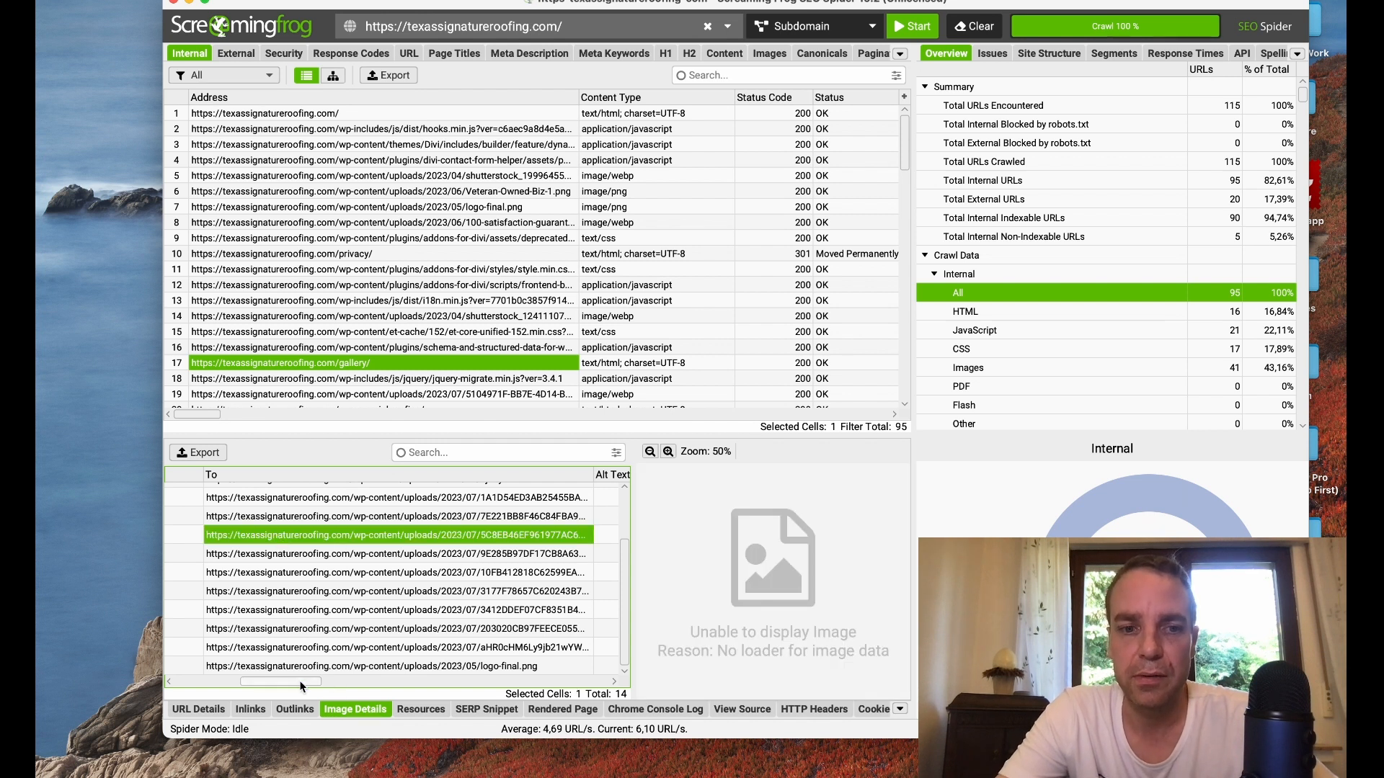
pyautogui.moveTo(287, 681); pyautogui.dragTo(352, 680)
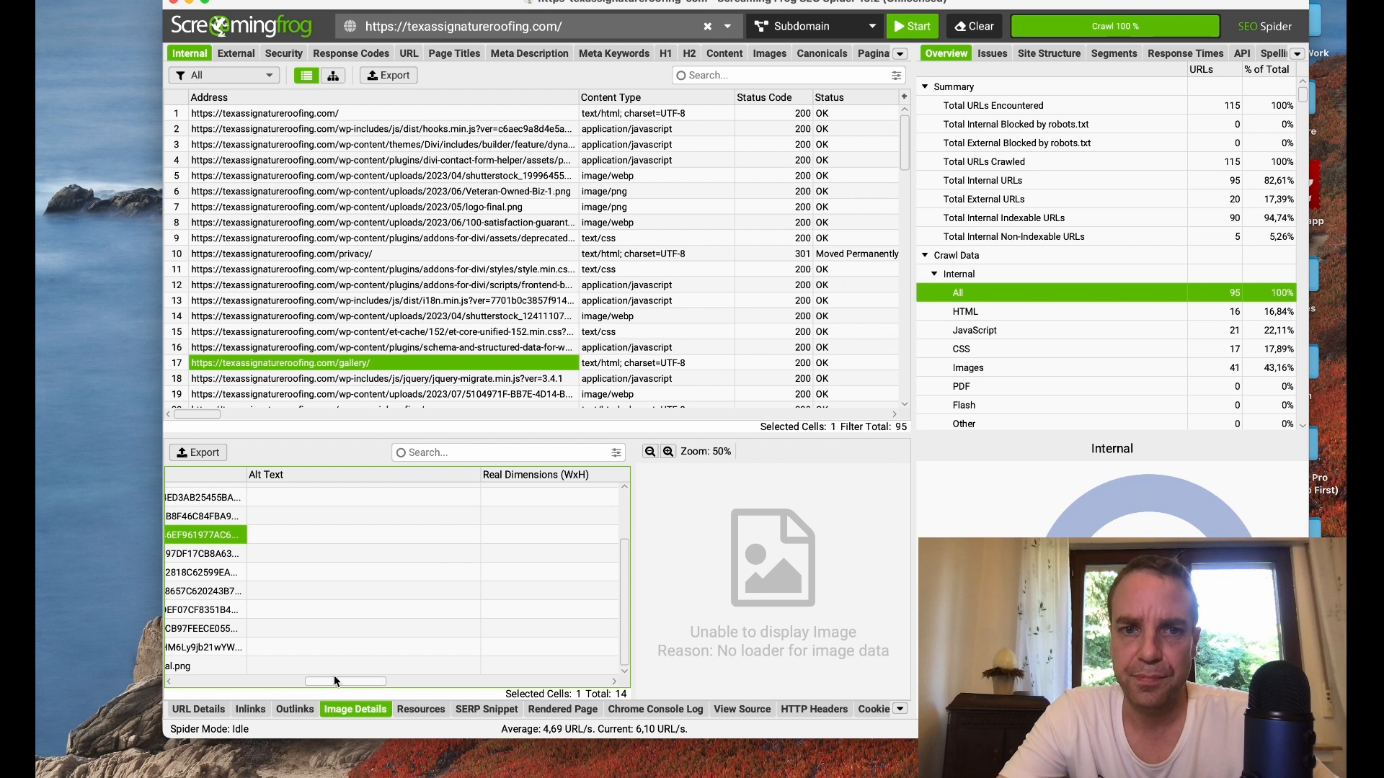
# Step: Select the commercial-roofing page in the internal crawl results and check its images' alt text and dimensions
pyautogui.scroll(-3, 435, 323)
pyautogui.scroll(-1, 462, 346)
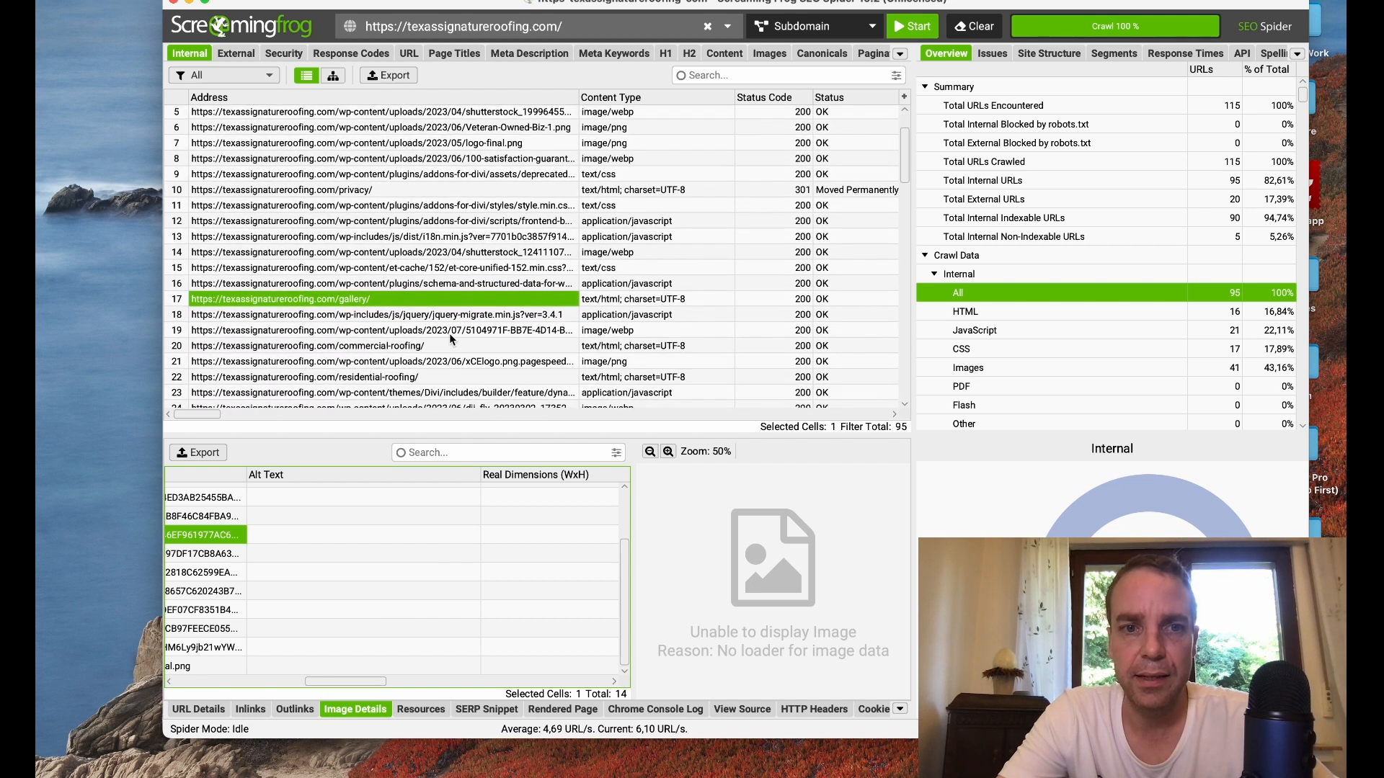
pyautogui.click(398, 347)
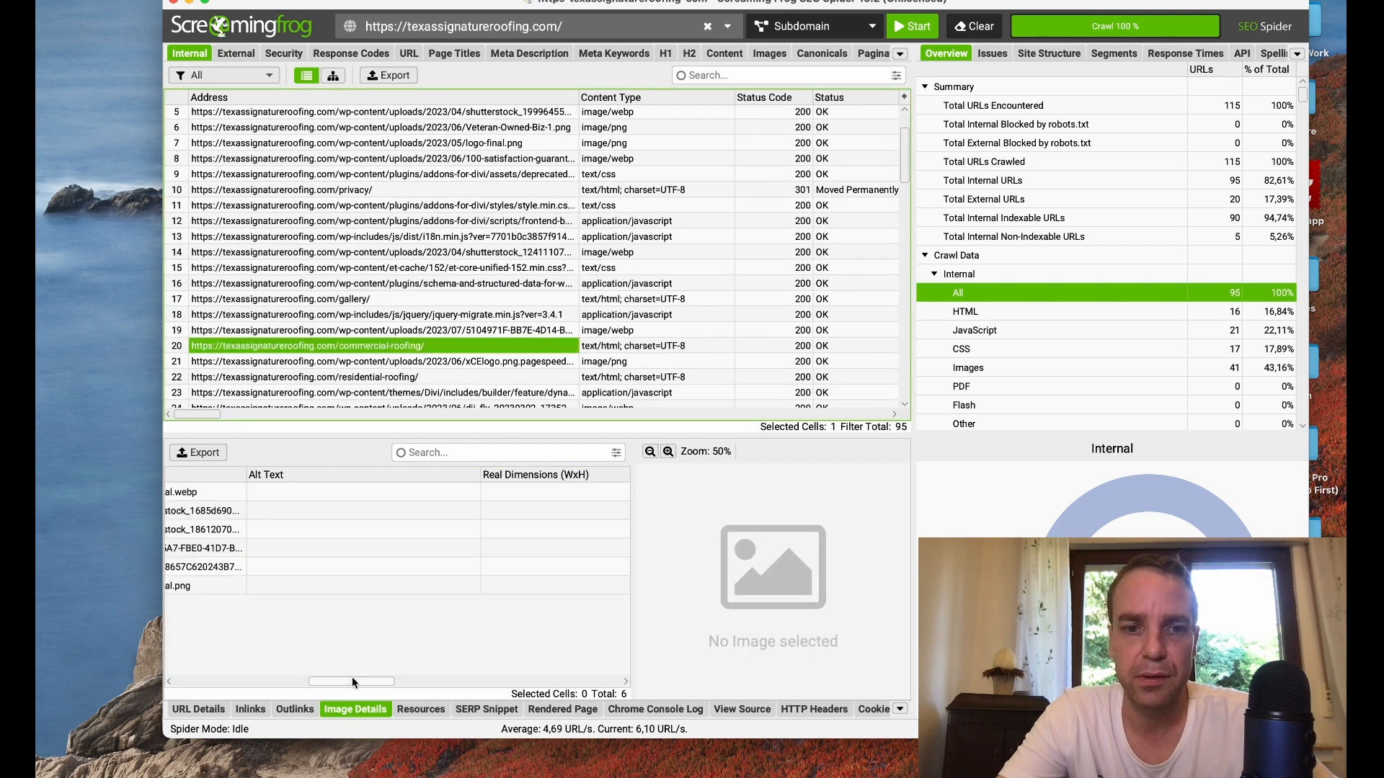
pyautogui.moveTo(352, 677); pyautogui.dragTo(306, 678)
pyautogui.click(310, 531)
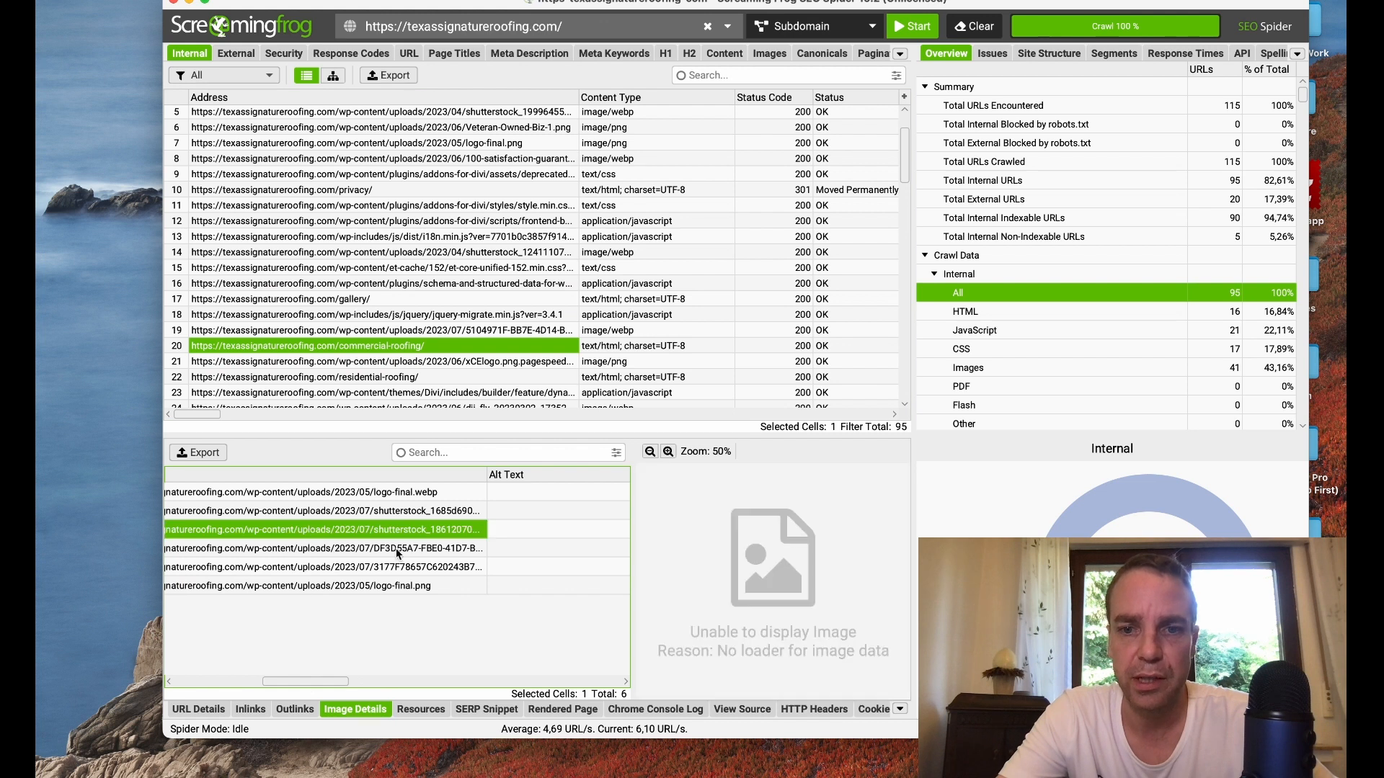
pyautogui.click(368, 585)
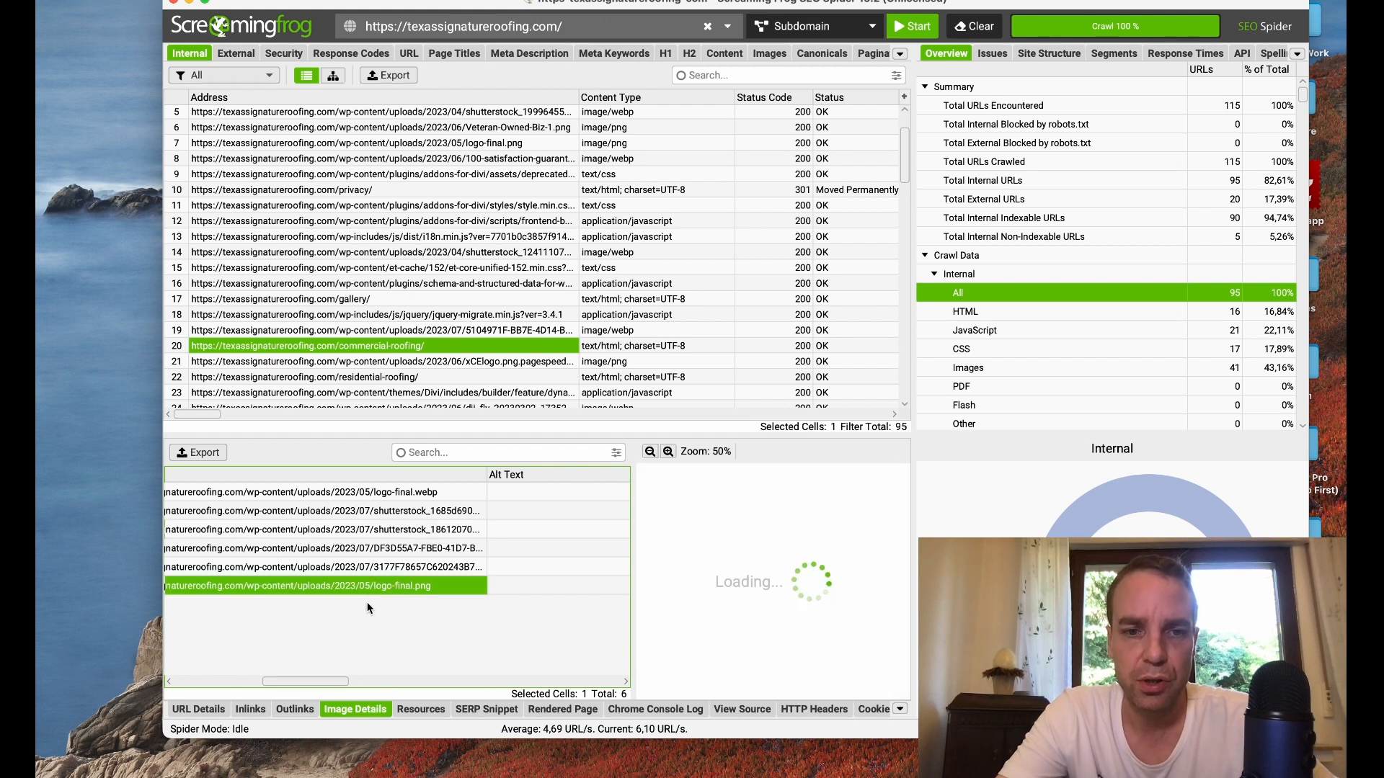
pyautogui.moveTo(322, 681); pyautogui.dragTo(438, 694)
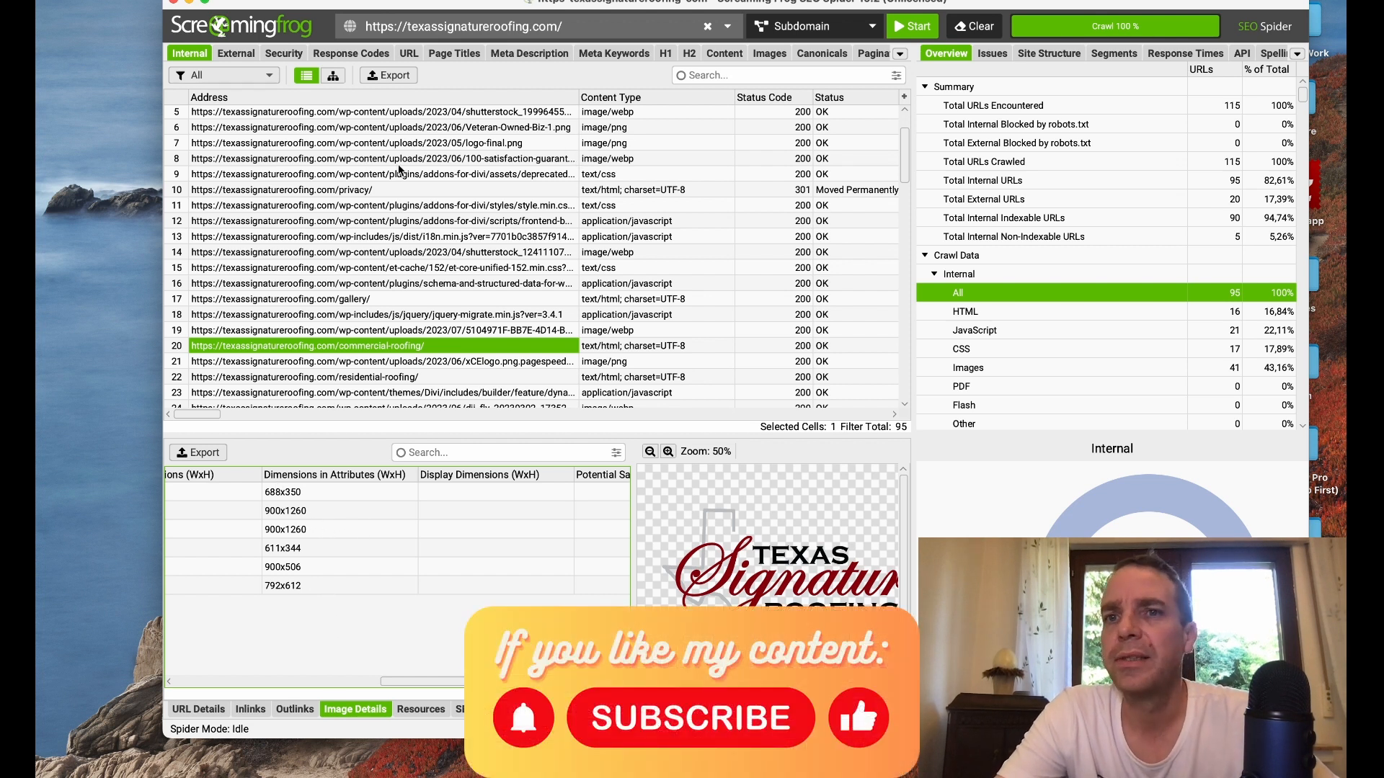
# Step: Look through the external links, security and response code results of the crawl
pyautogui.click(234, 55)
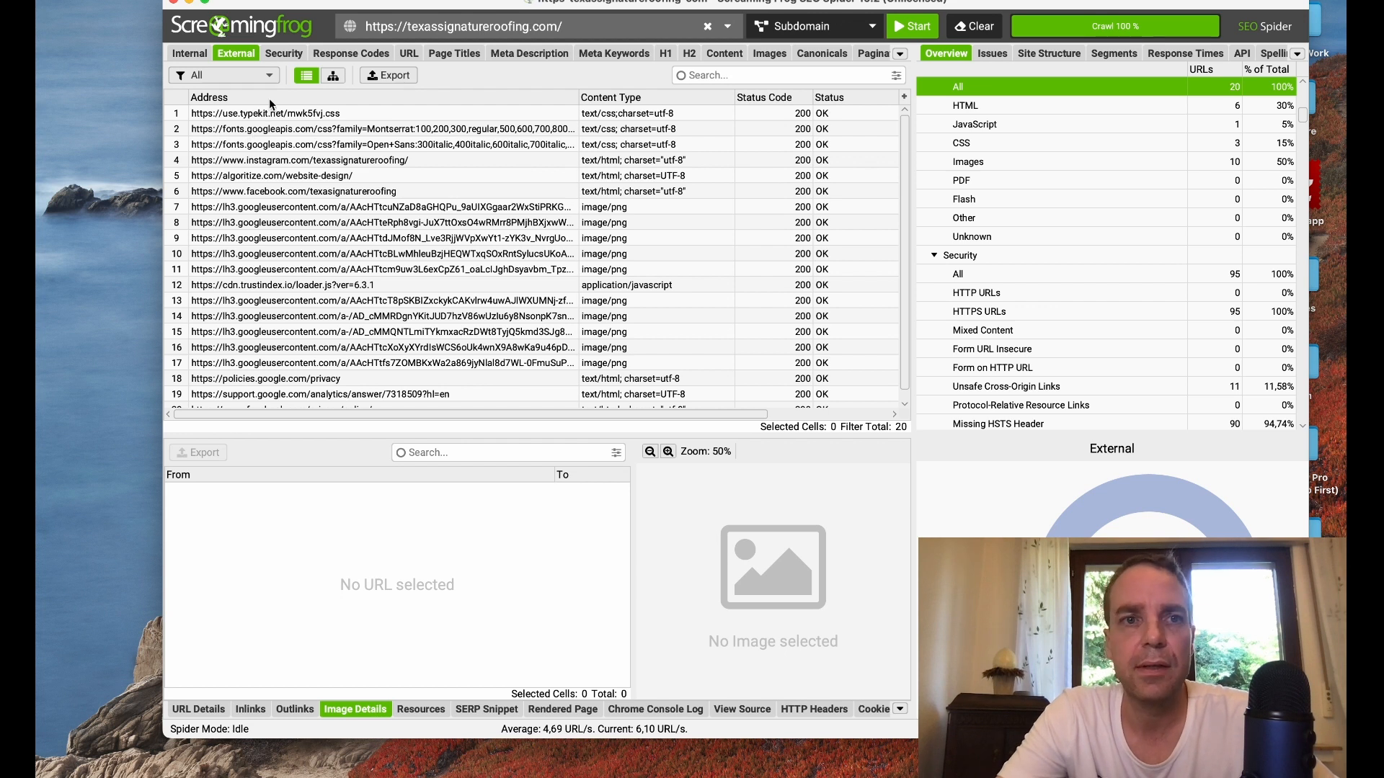
pyautogui.click(284, 55)
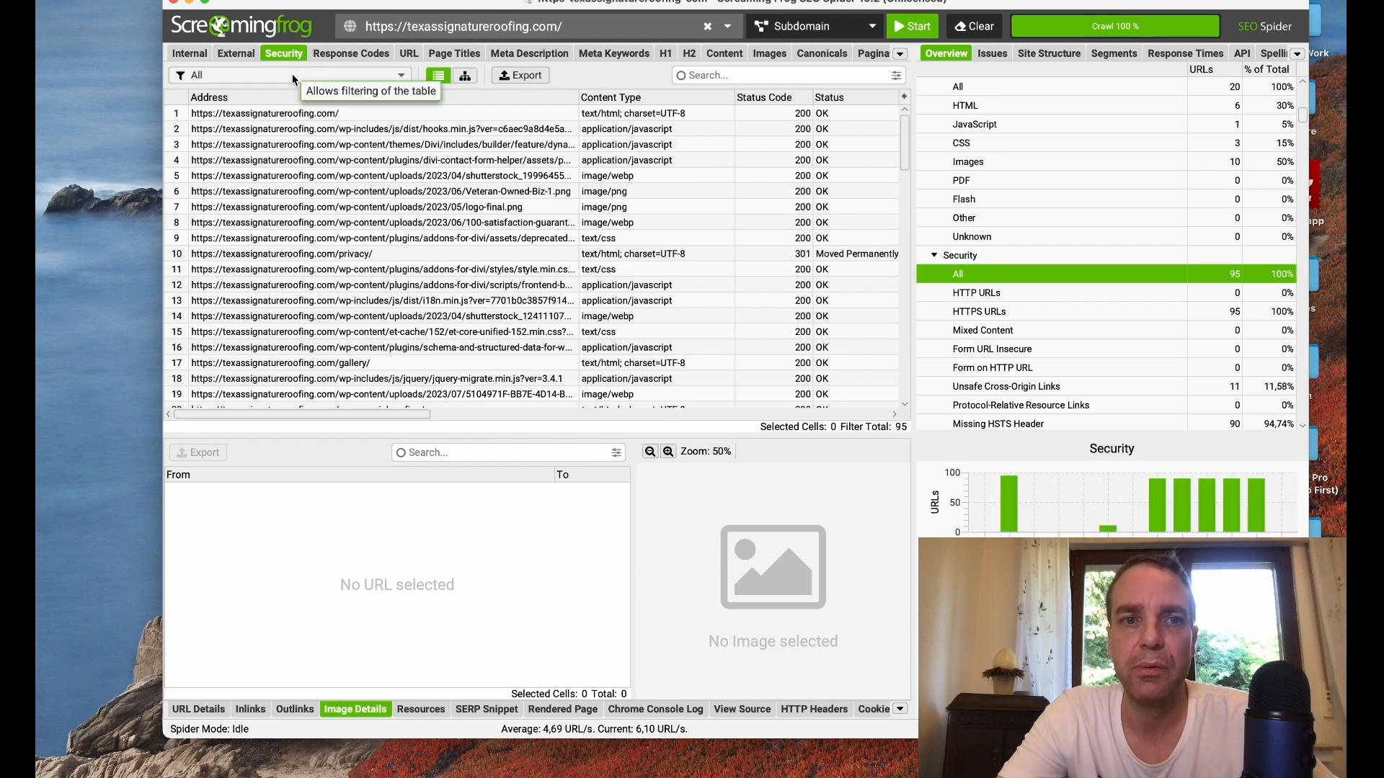
pyautogui.click(346, 55)
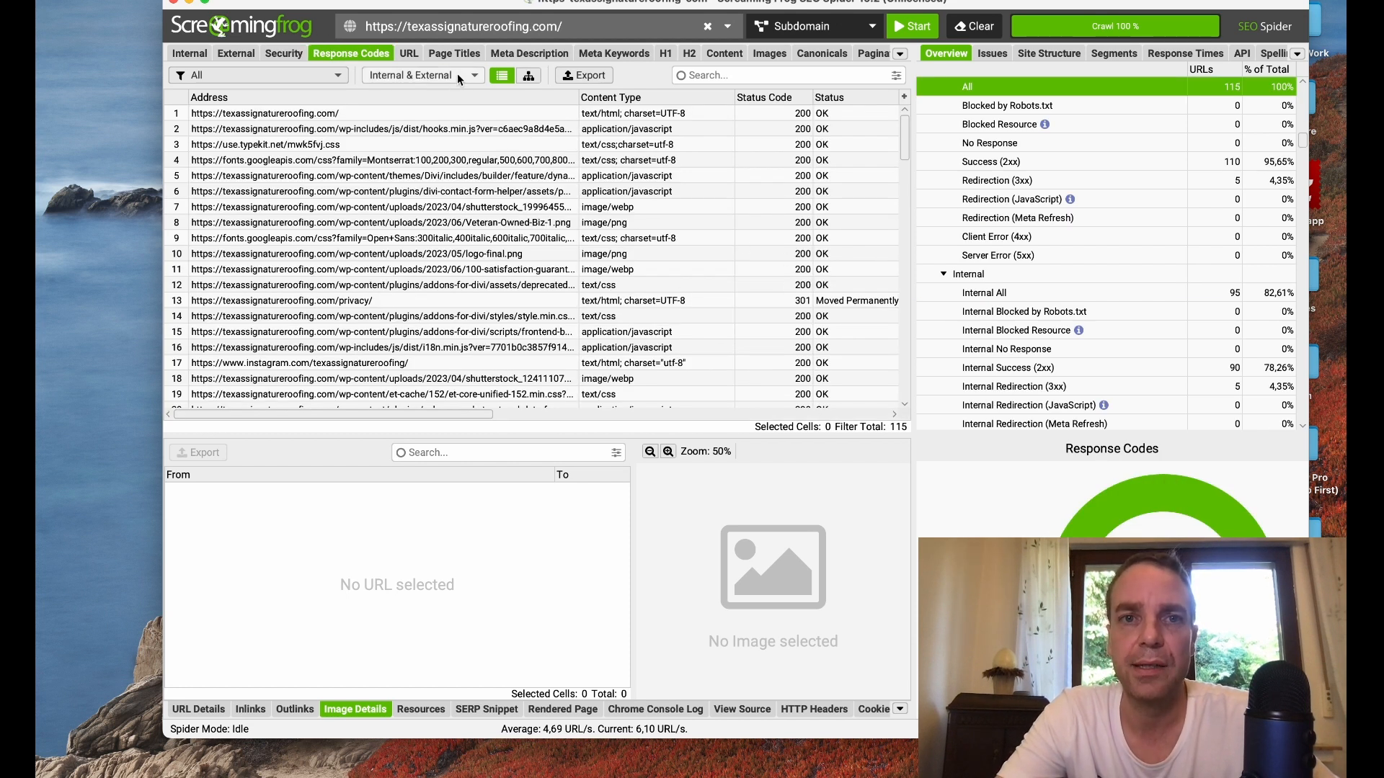
# Step: Examine the crawled pages' meta descriptions, including the commercial-roofing page's text, length and pixel width
pyautogui.click(521, 54)
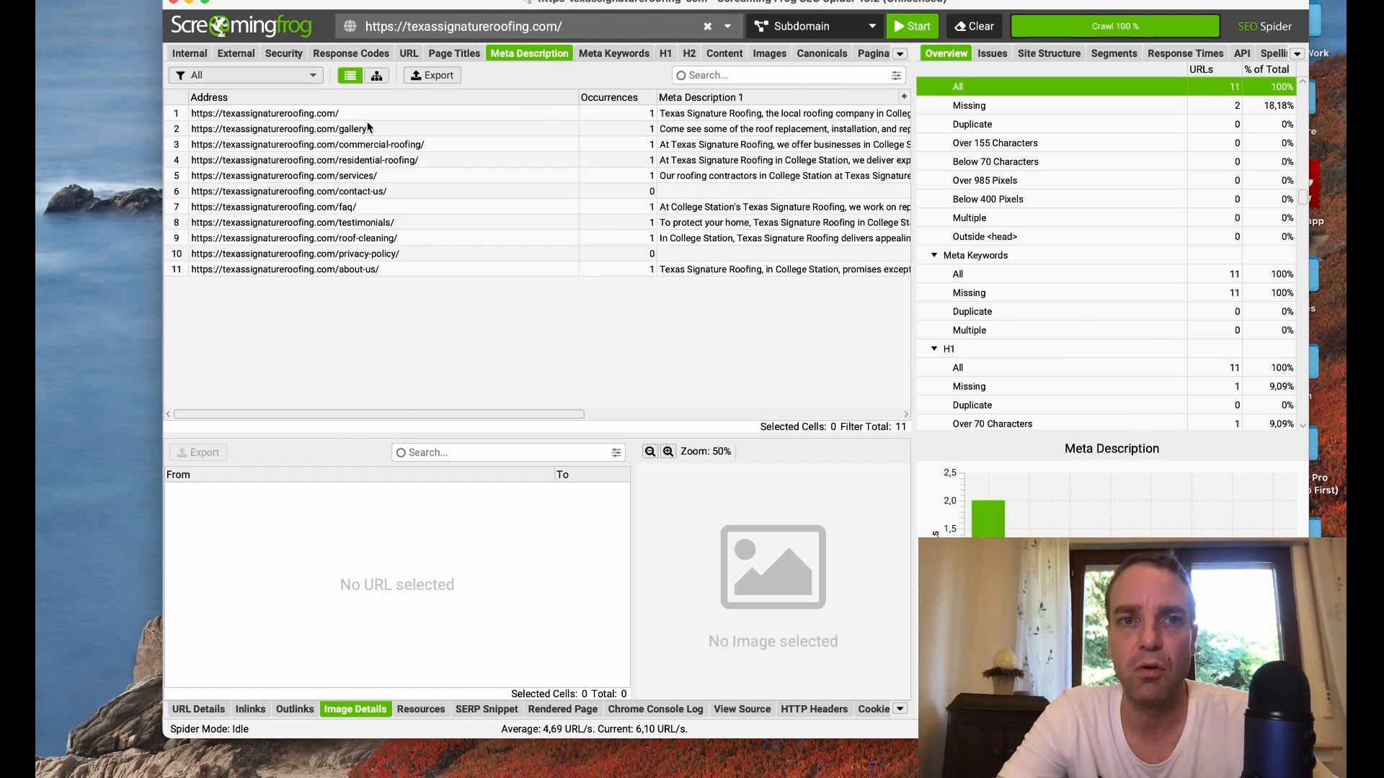
pyautogui.click(422, 146)
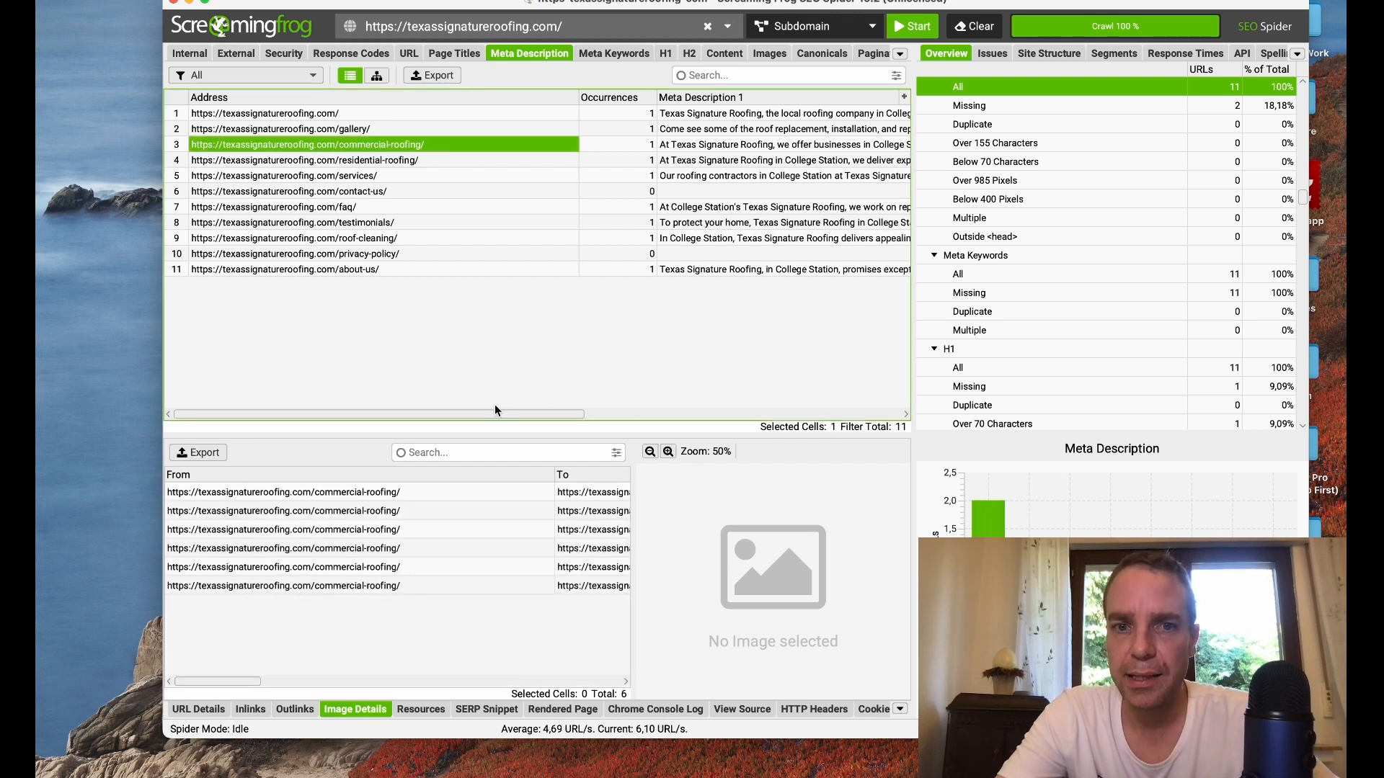
pyautogui.moveTo(503, 414); pyautogui.dragTo(577, 413)
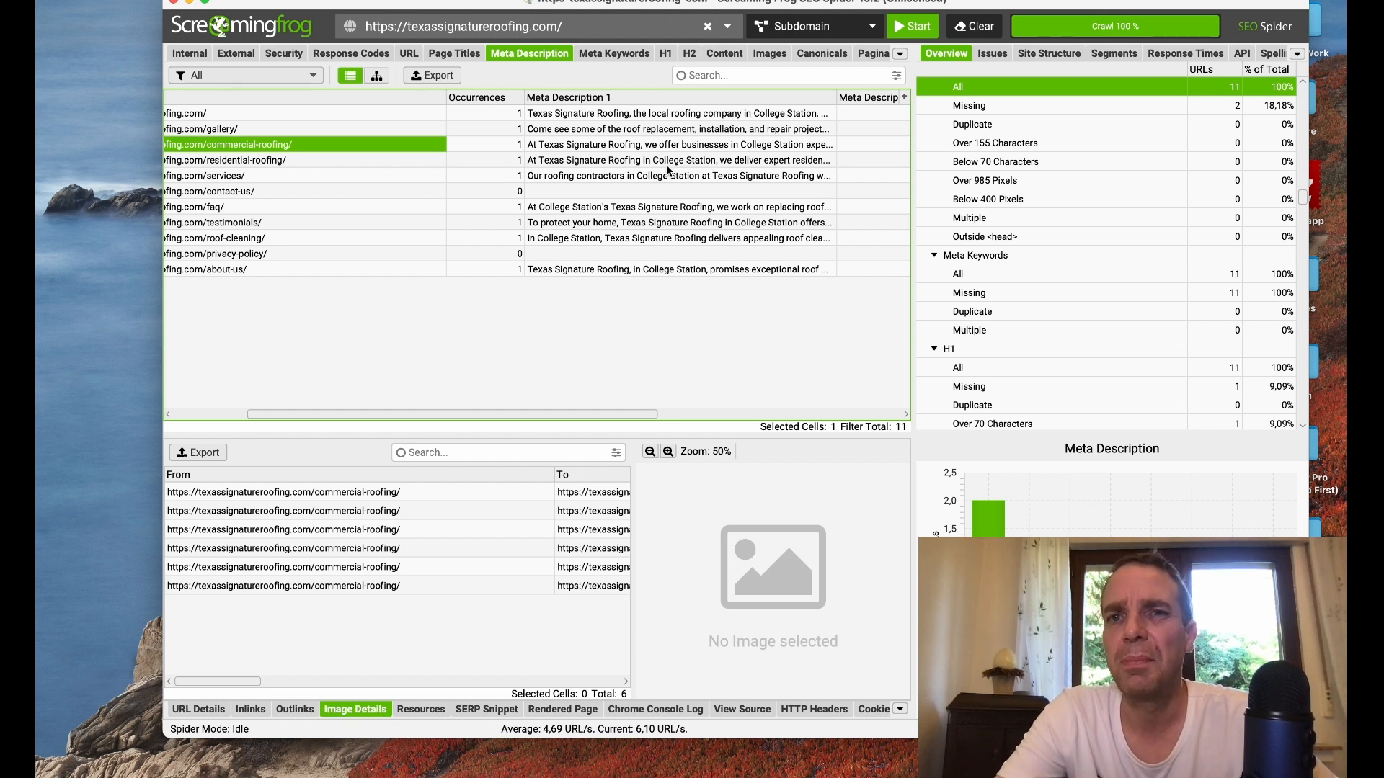
pyautogui.click(577, 147)
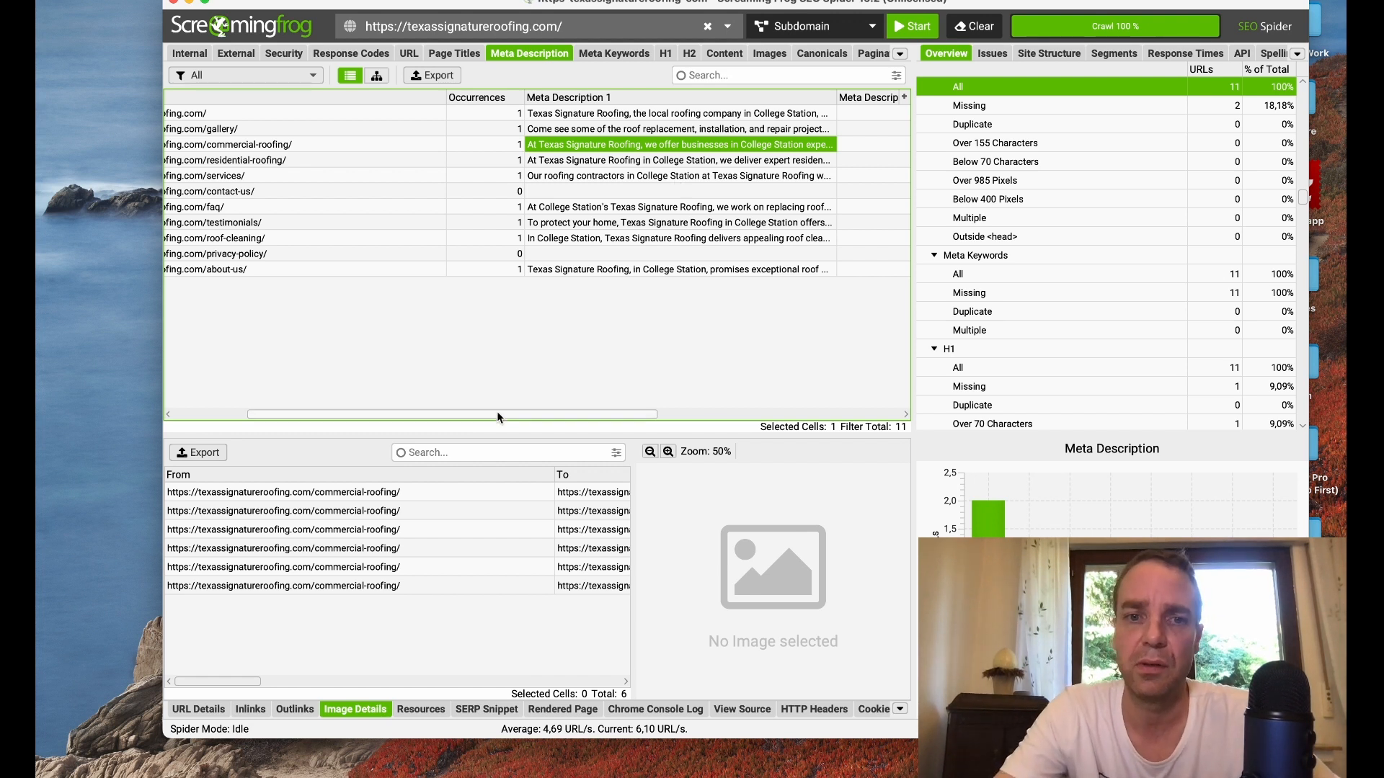
pyautogui.moveTo(497, 414); pyautogui.dragTo(670, 410)
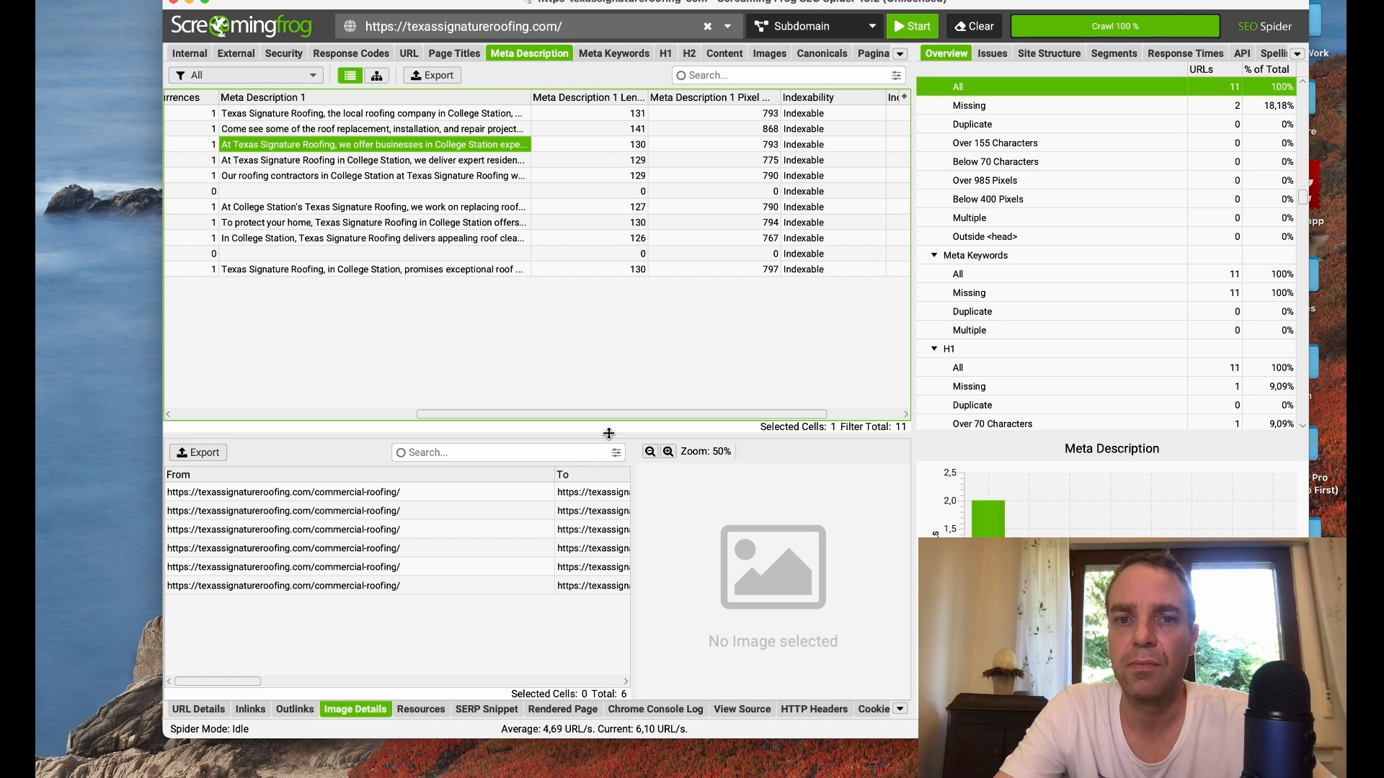
pyautogui.moveTo(561, 414); pyautogui.dragTo(495, 410)
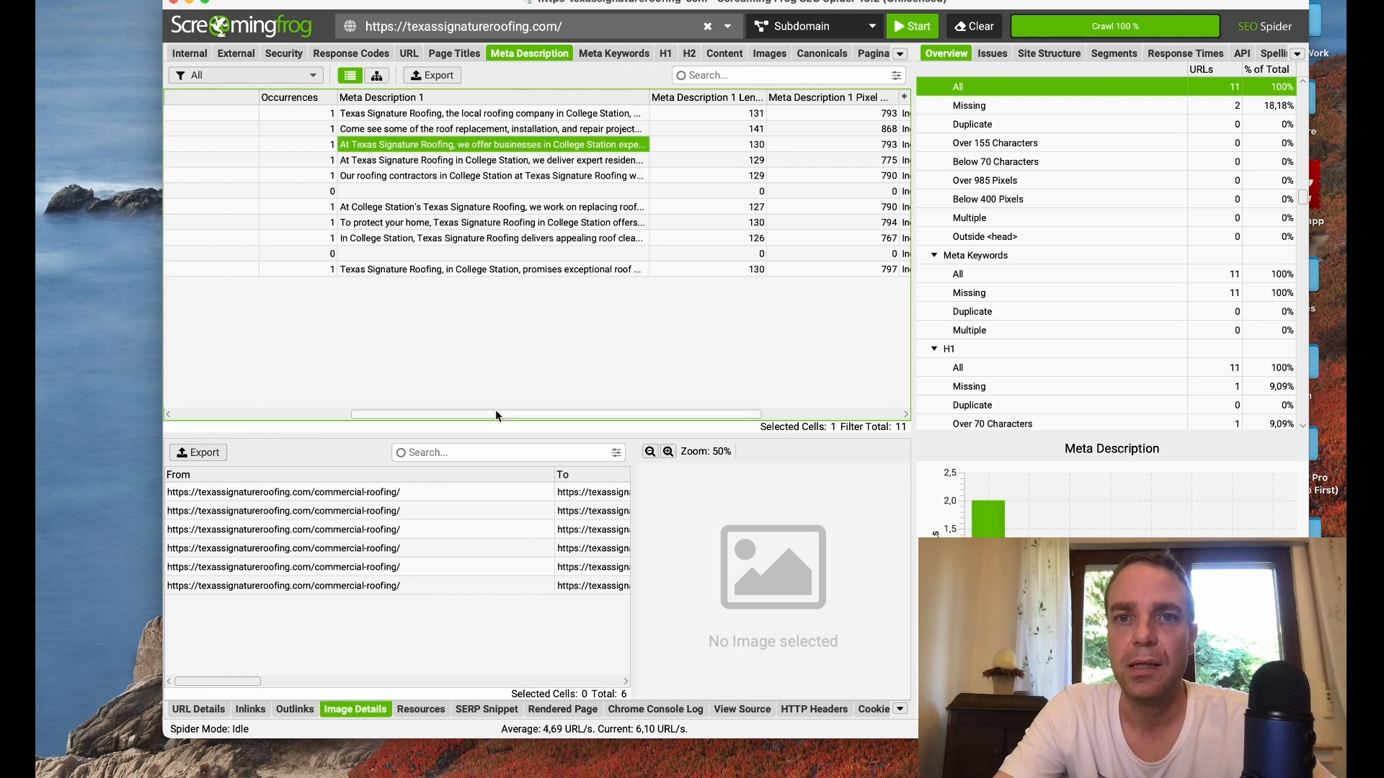
# Step: Check the pages' meta keywords and examine their H1 headings, especially those of the gallery and contact-us pages
pyautogui.click(579, 54)
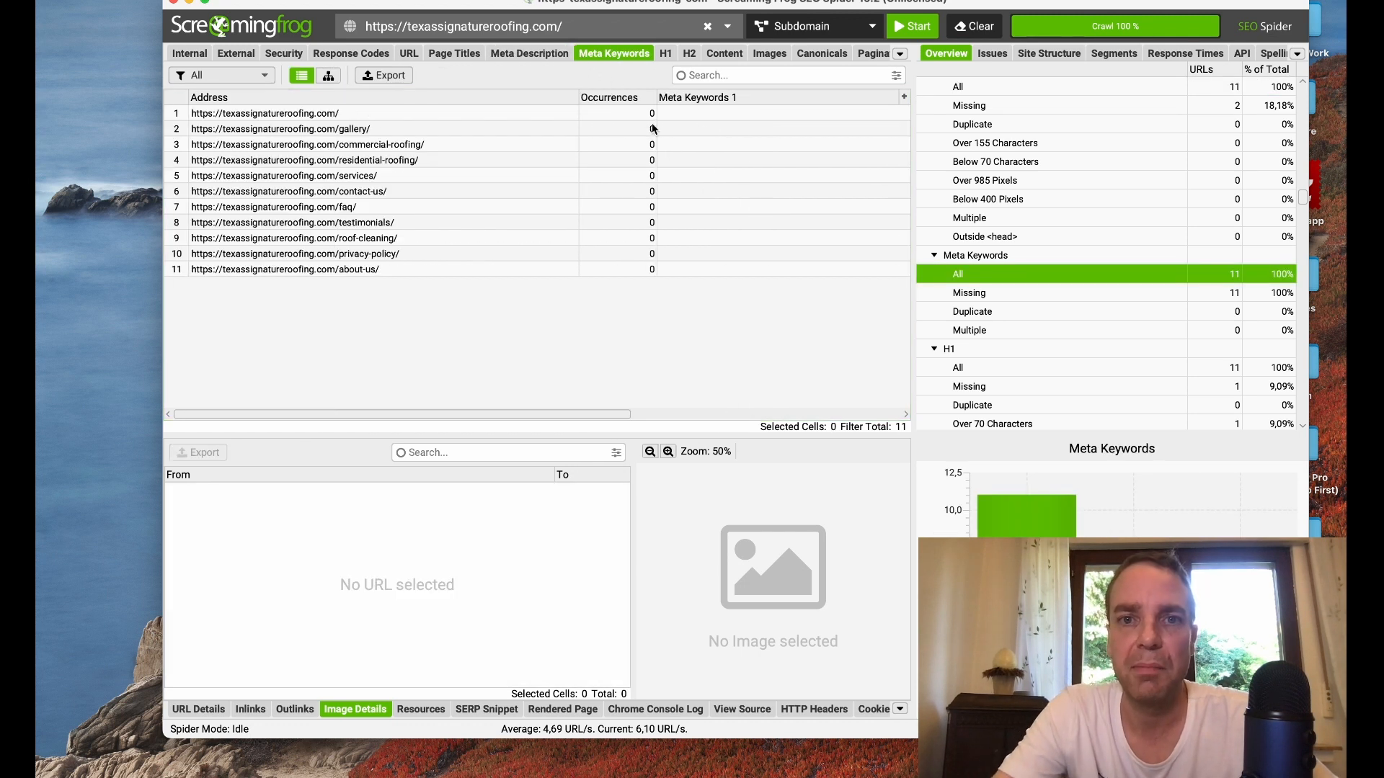
pyautogui.click(666, 54)
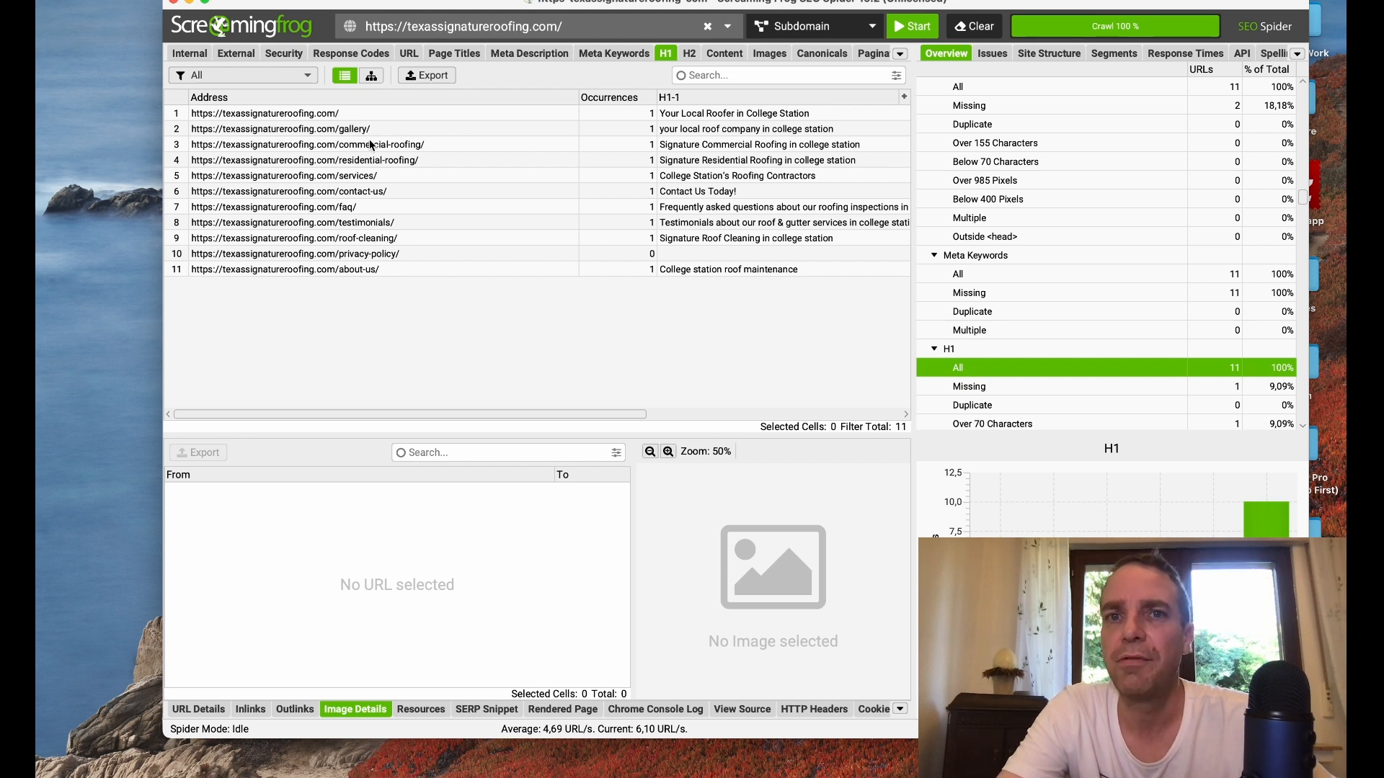
pyautogui.click(274, 131)
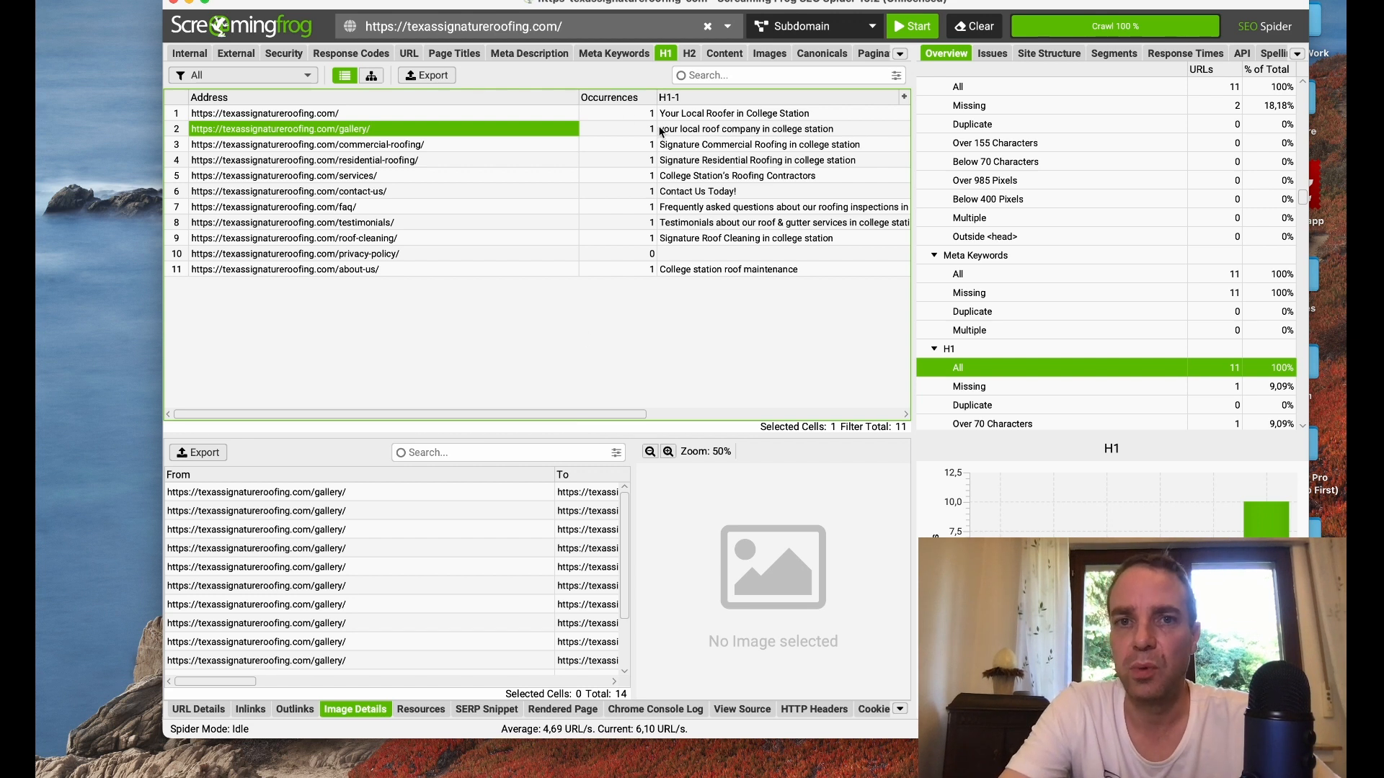
pyautogui.click(345, 196)
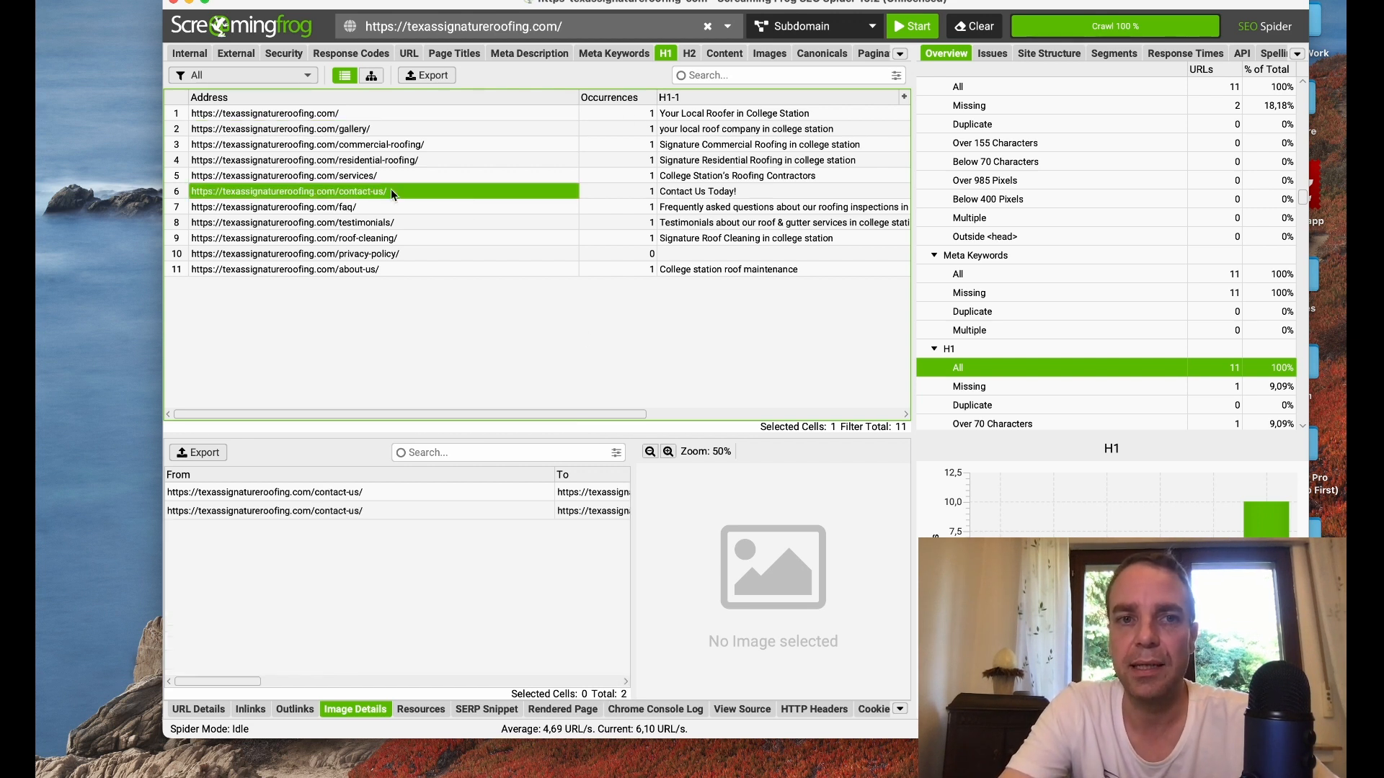
pyautogui.click(682, 194)
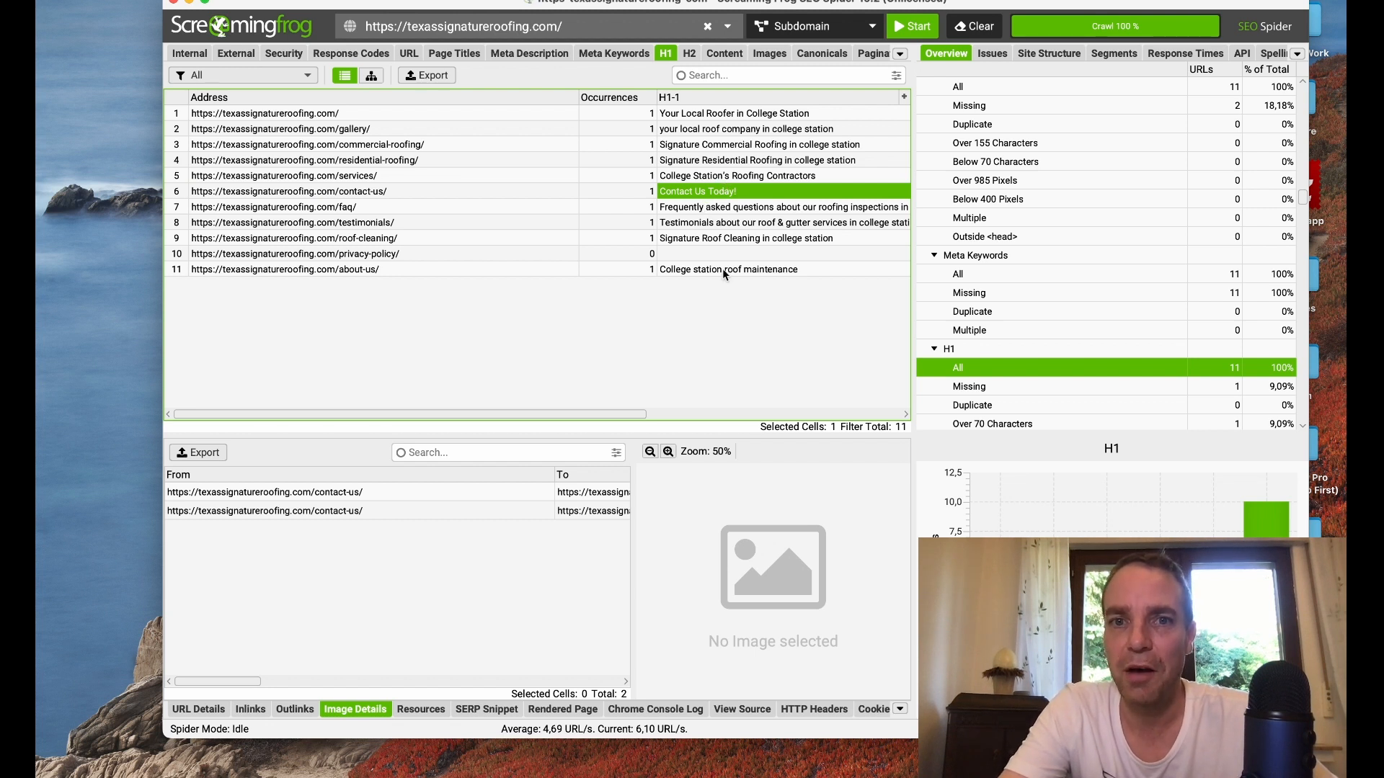
pyautogui.moveTo(560, 418); pyautogui.dragTo(506, 410)
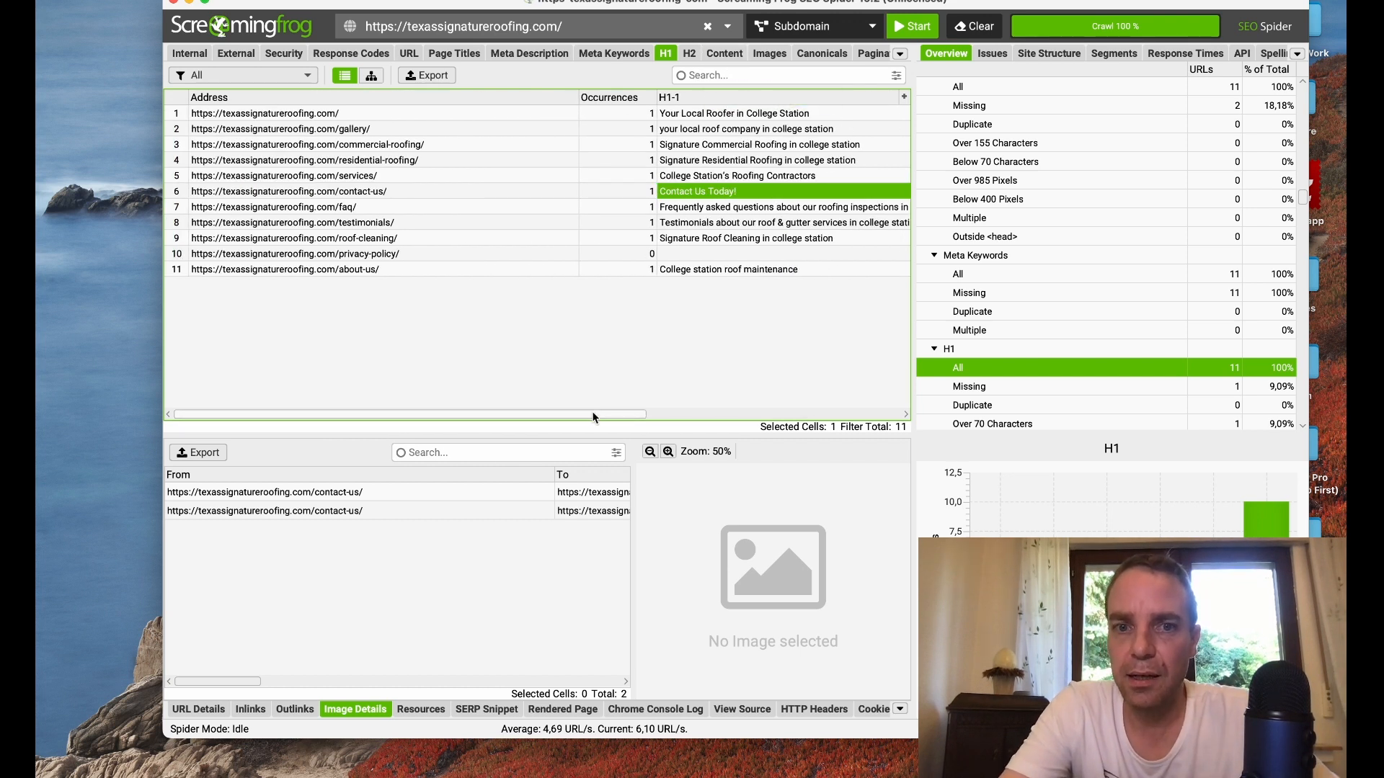
# Step: Return to the internal crawl results
pyautogui.click(189, 54)
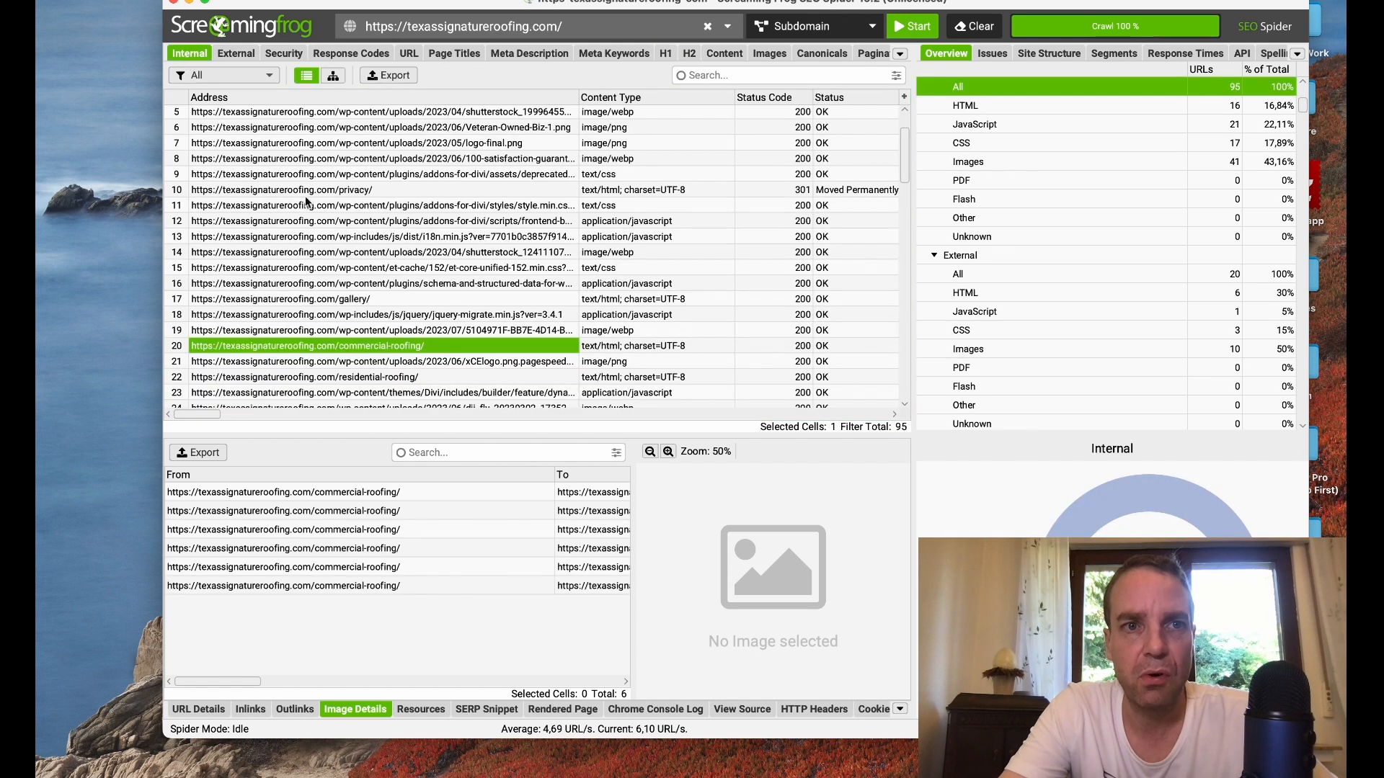